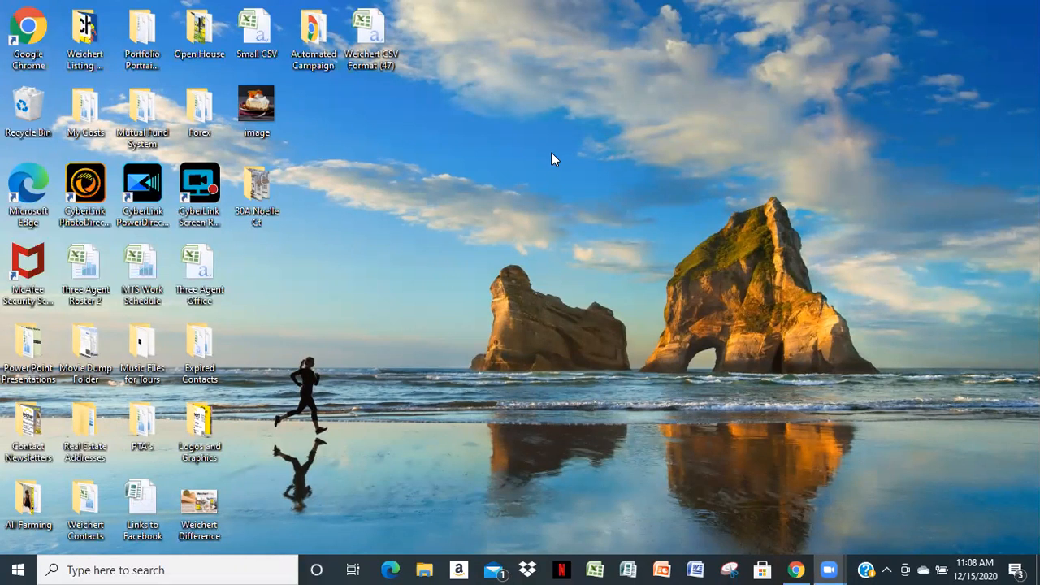
# Open the Photos app from the list of installed apps
pyautogui.click(18, 569)
pyautogui.moveTo(93, 481)
pyautogui.scroll(-10, 138, 443)
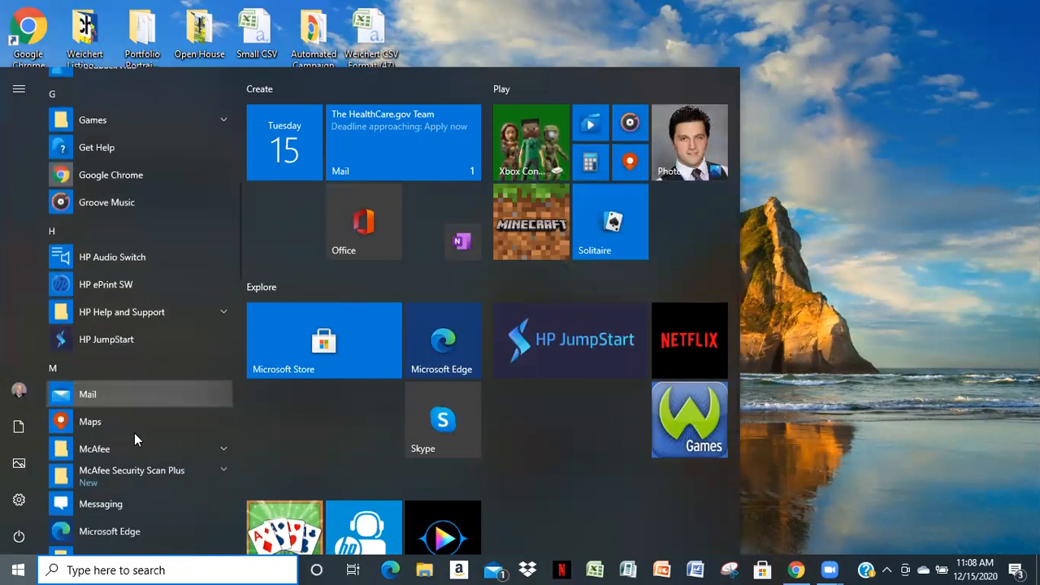
pyautogui.scroll(-3, 136, 392)
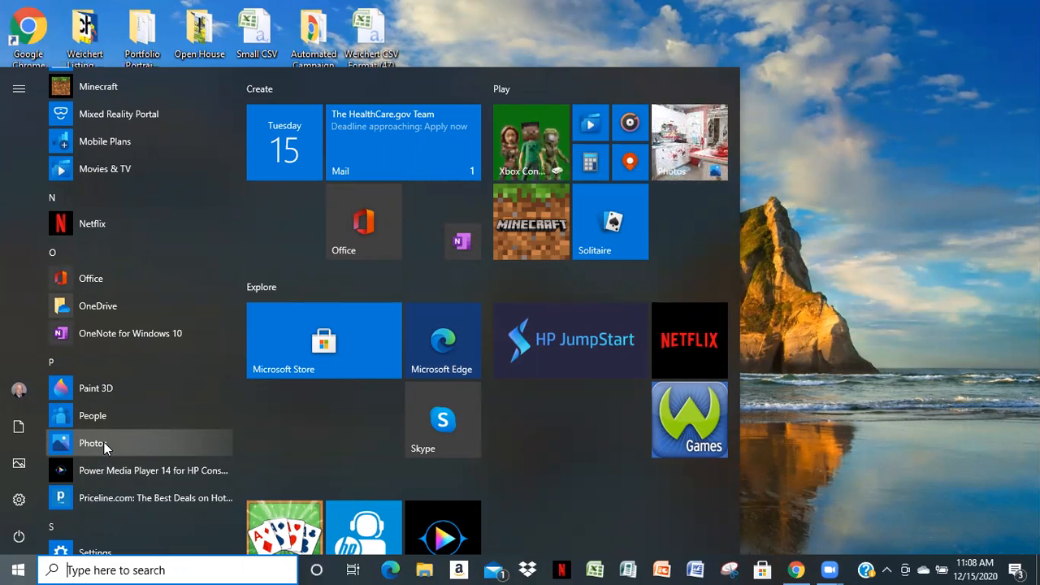
pyautogui.click(104, 443)
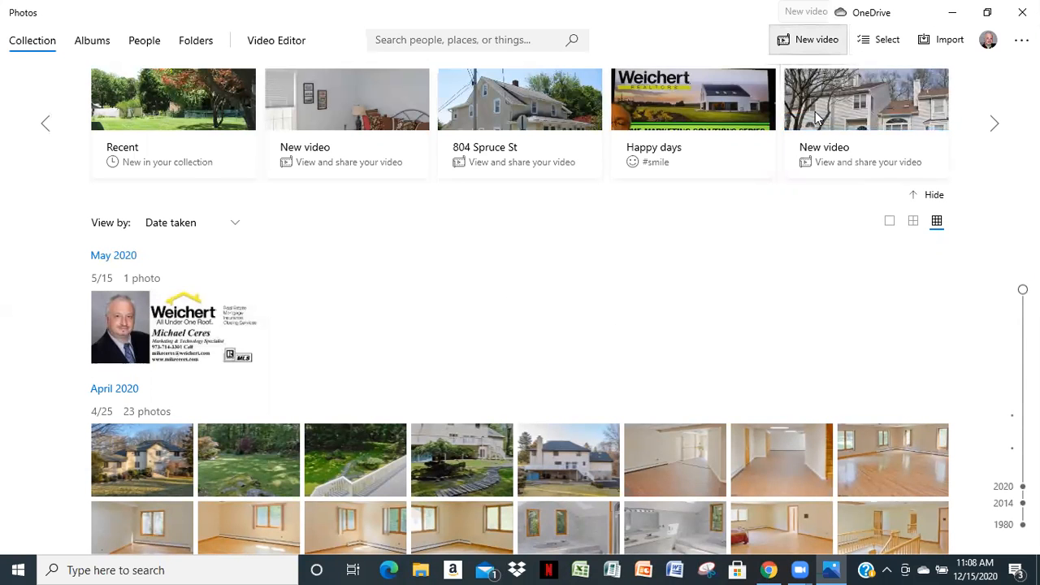
# Create a new blank video project named "Basic Video"
pyautogui.click(806, 40)
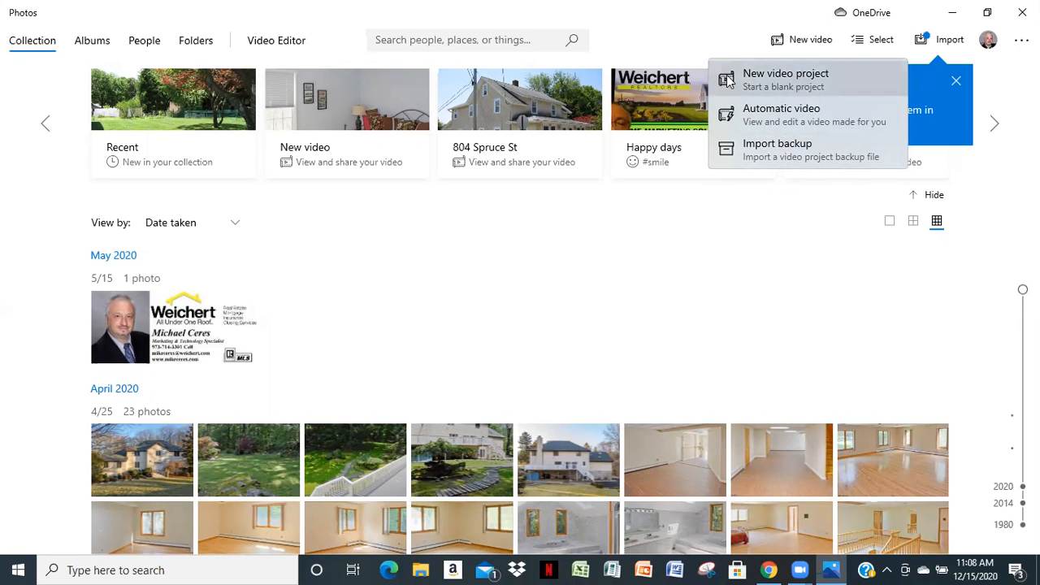
pyautogui.click(803, 82)
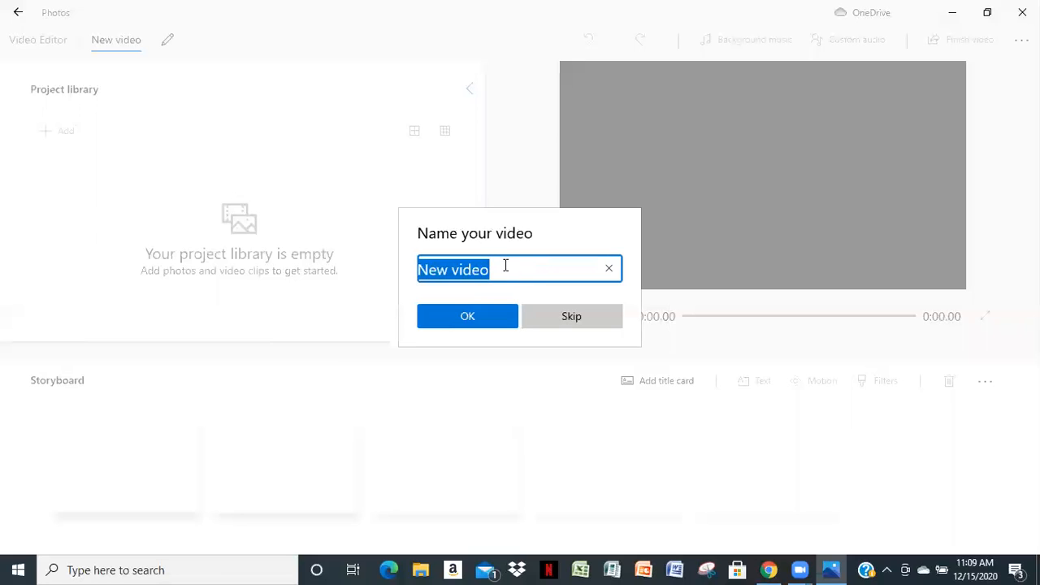
pyautogui.press('BackSpace')
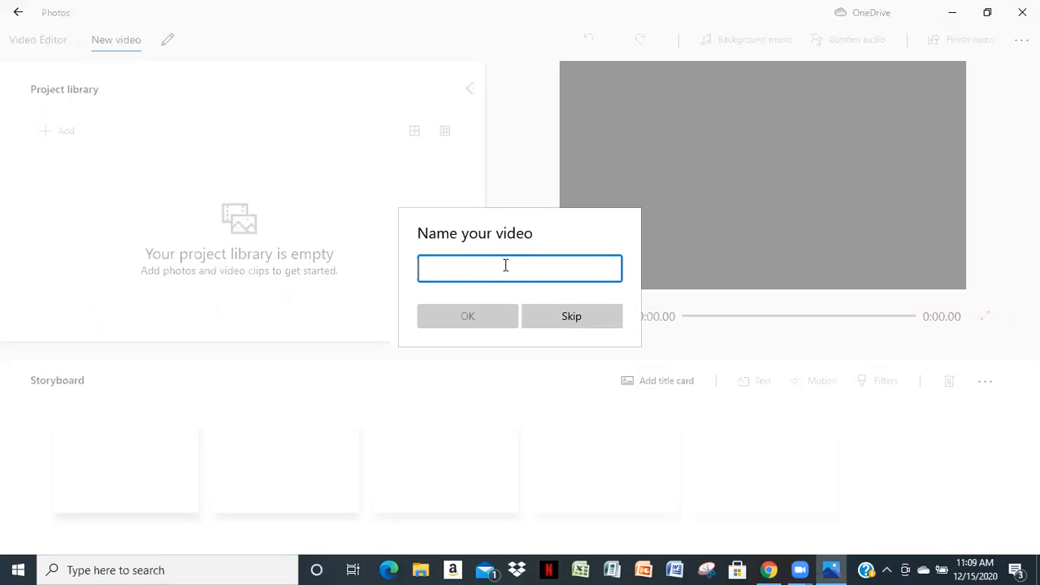
pyautogui.write('Bas')
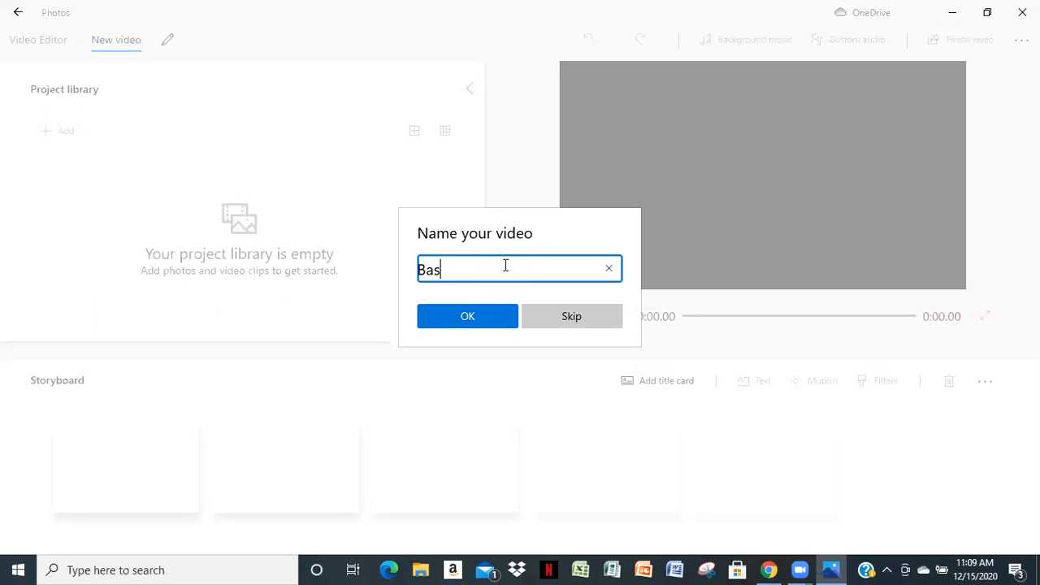
pyautogui.write('ic Video')
pyautogui.click(457, 321)
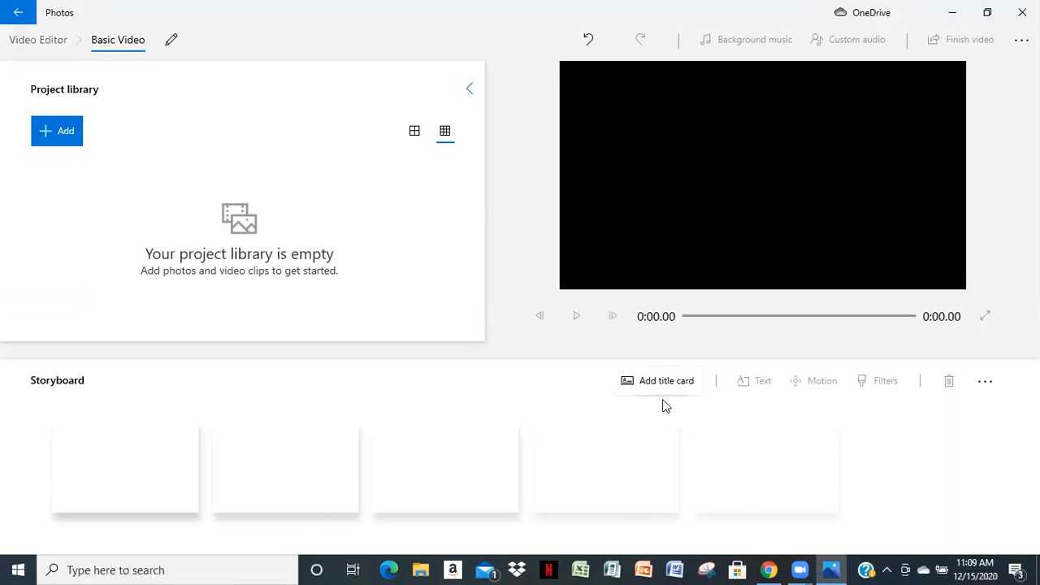
# Start adding media to the project library from this PC and open the Desktop folder named after the property's address
pyautogui.click(45, 136)
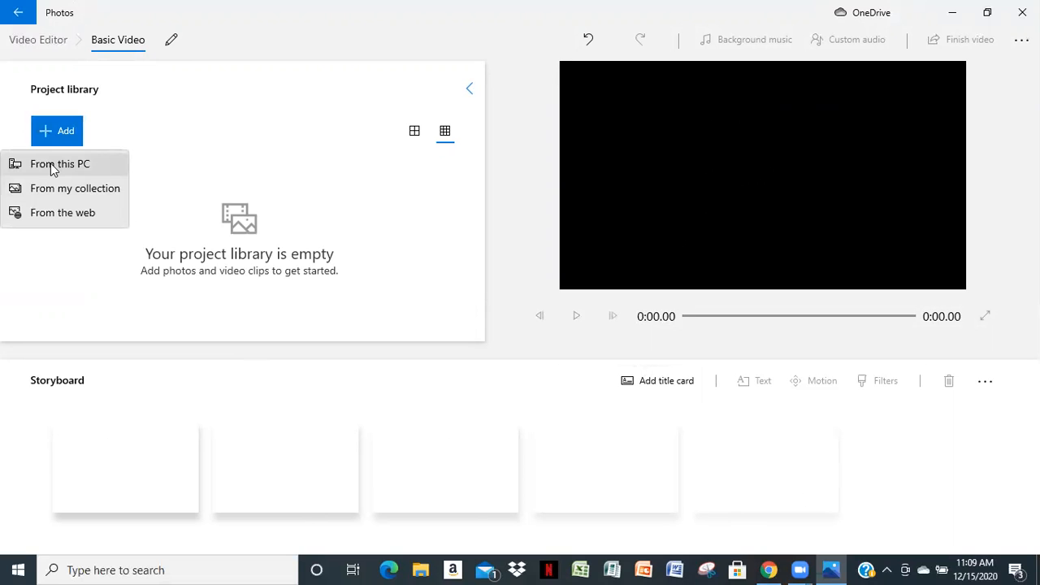
pyautogui.click(50, 164)
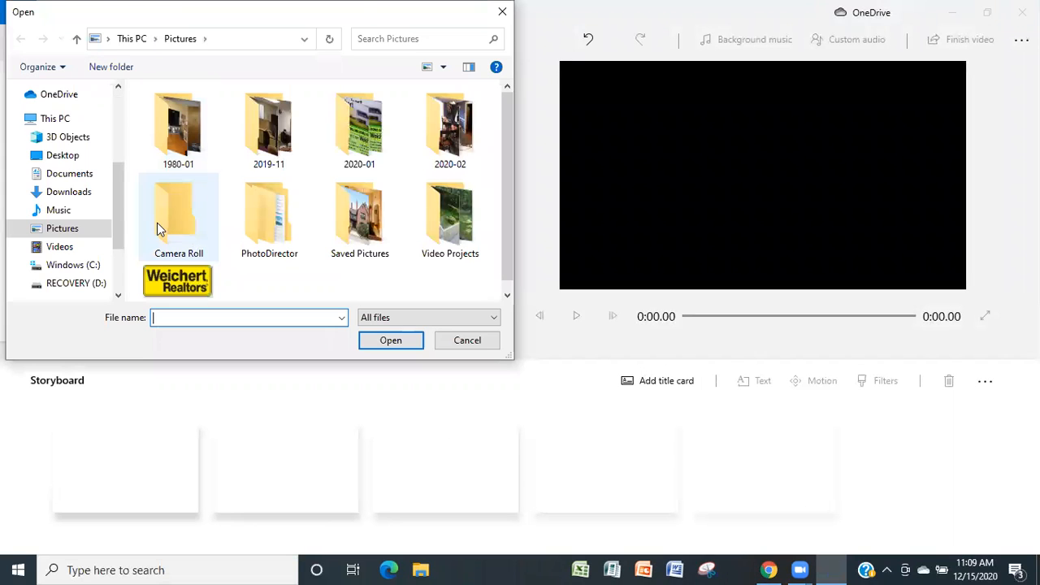
pyautogui.click(62, 158)
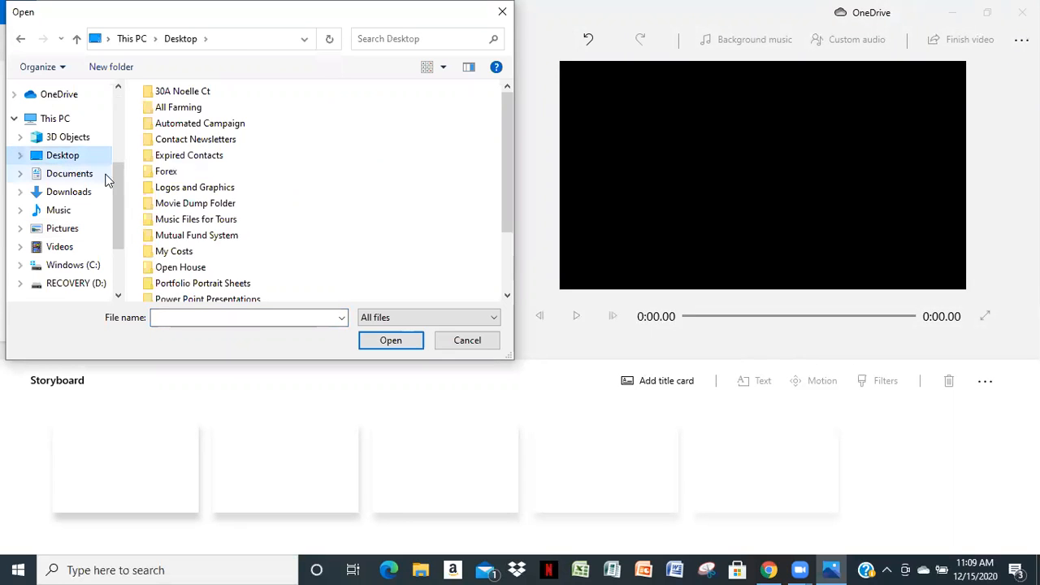
pyautogui.scroll(-2, 238, 189)
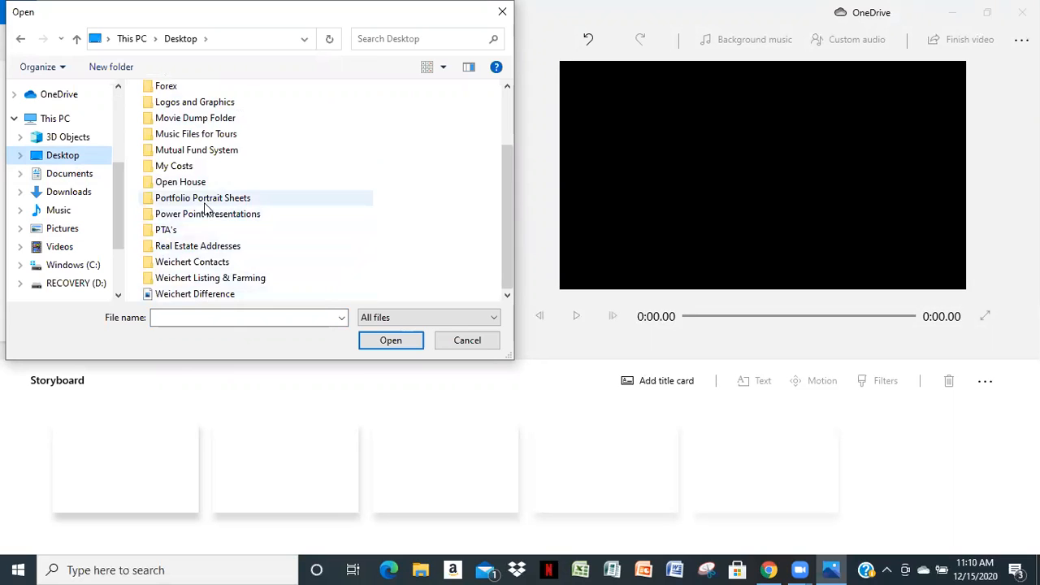
pyautogui.scroll(1, 204, 202)
pyautogui.scroll(1, 252, 171)
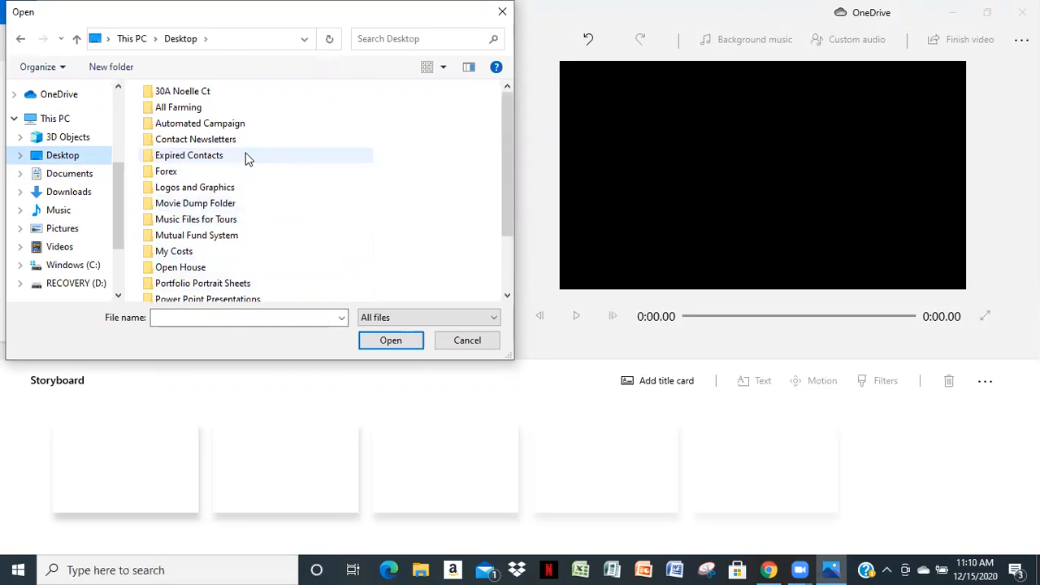
pyautogui.click(185, 93)
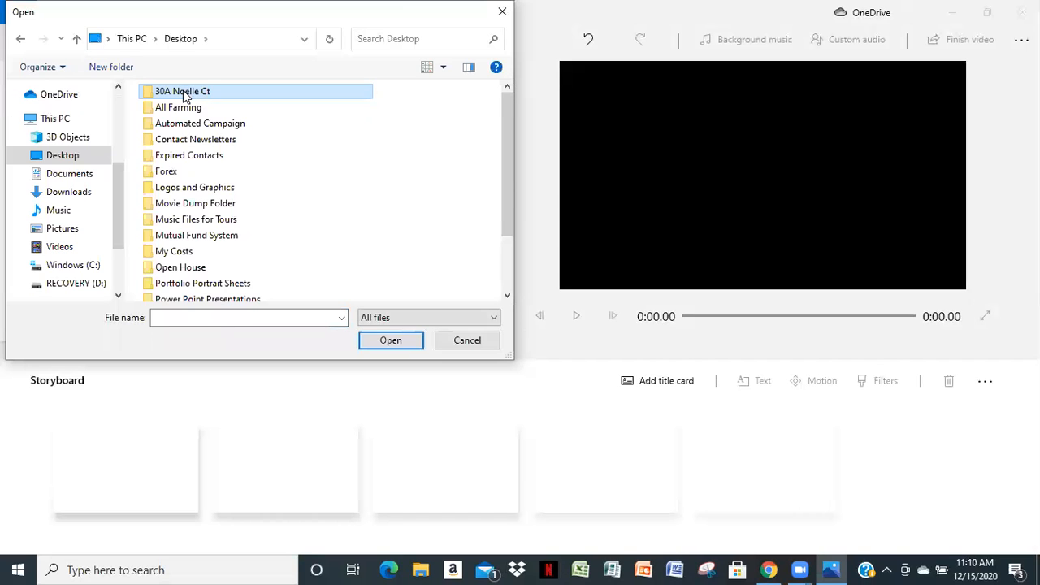
pyautogui.click(378, 344)
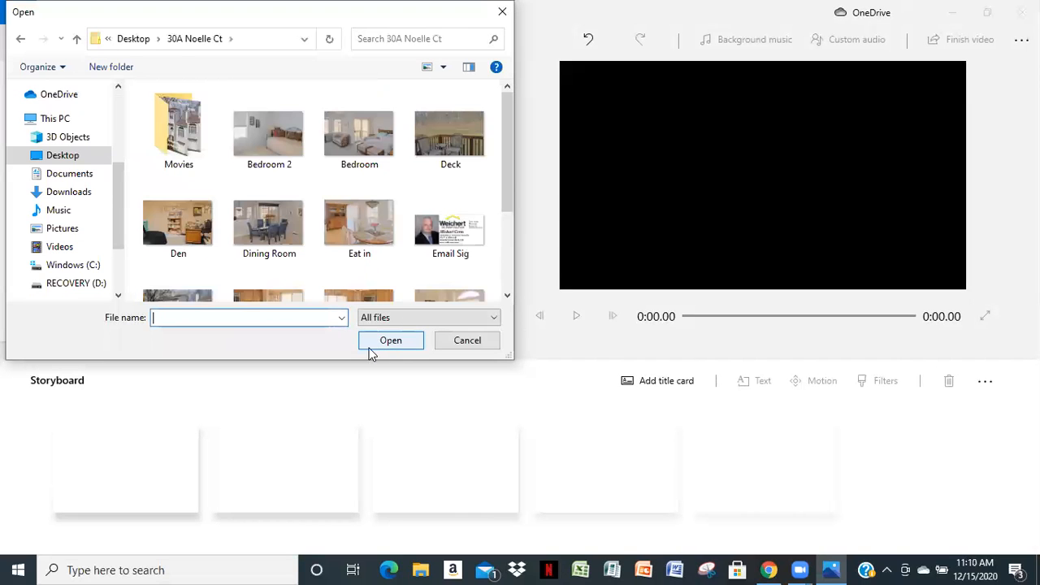
# Add all the folder's images, from Bedroom 2 through Living room, to the project library, leaving out the Movies folder
pyautogui.scroll(-2, 341, 245)
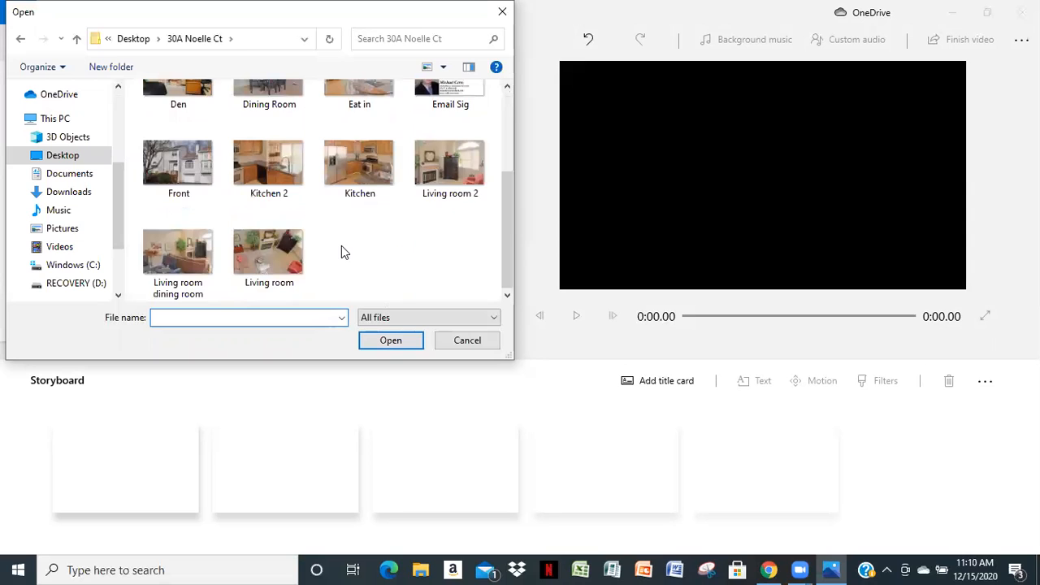
pyautogui.scroll(2, 341, 243)
pyautogui.click(268, 140)
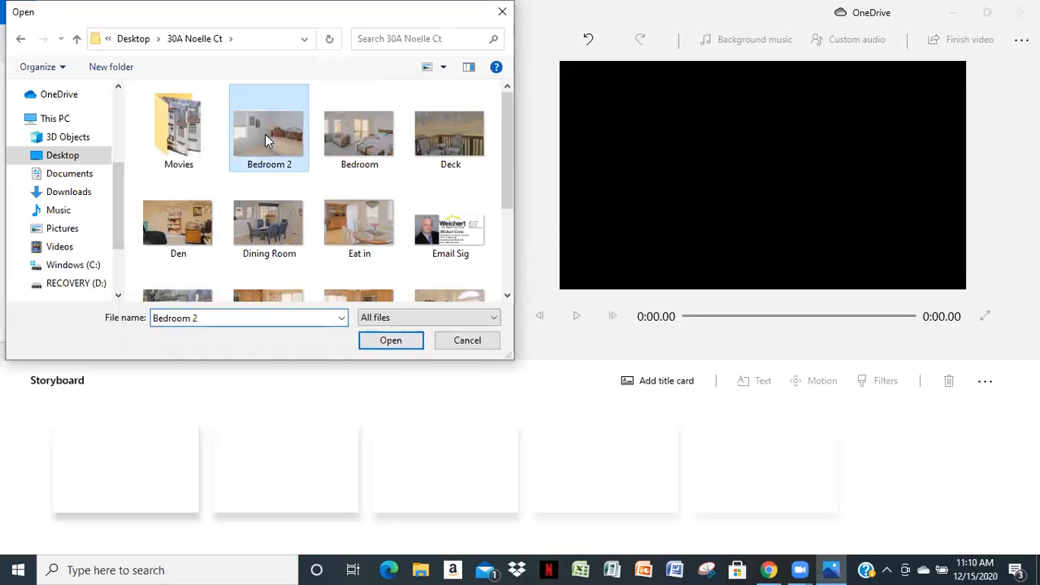
pyautogui.scroll(-3, 298, 162)
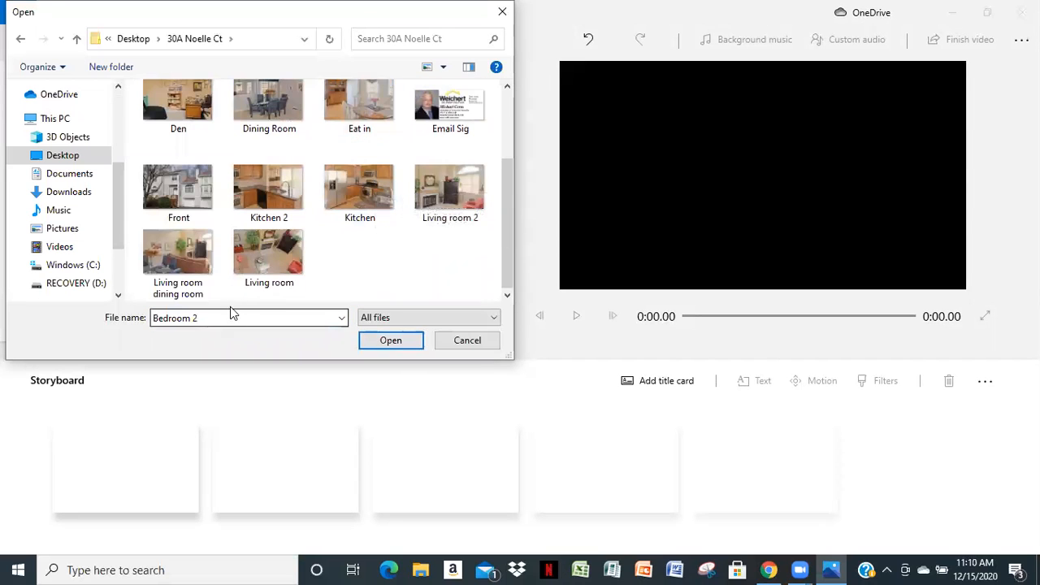
pyautogui.keyDown('shift'); pyautogui.click(268, 252); pyautogui.keyUp('shift')
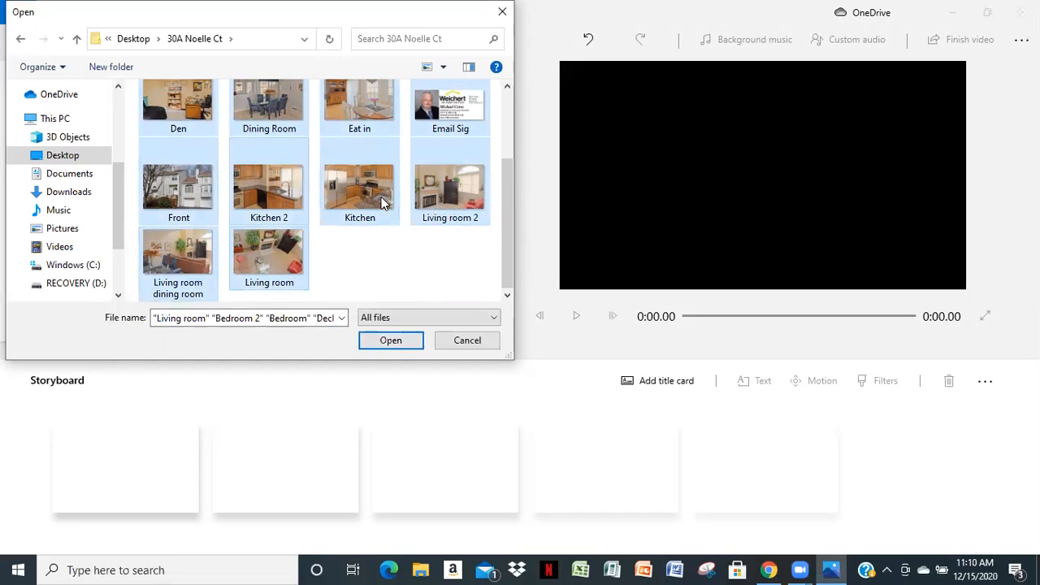
pyautogui.click(391, 340)
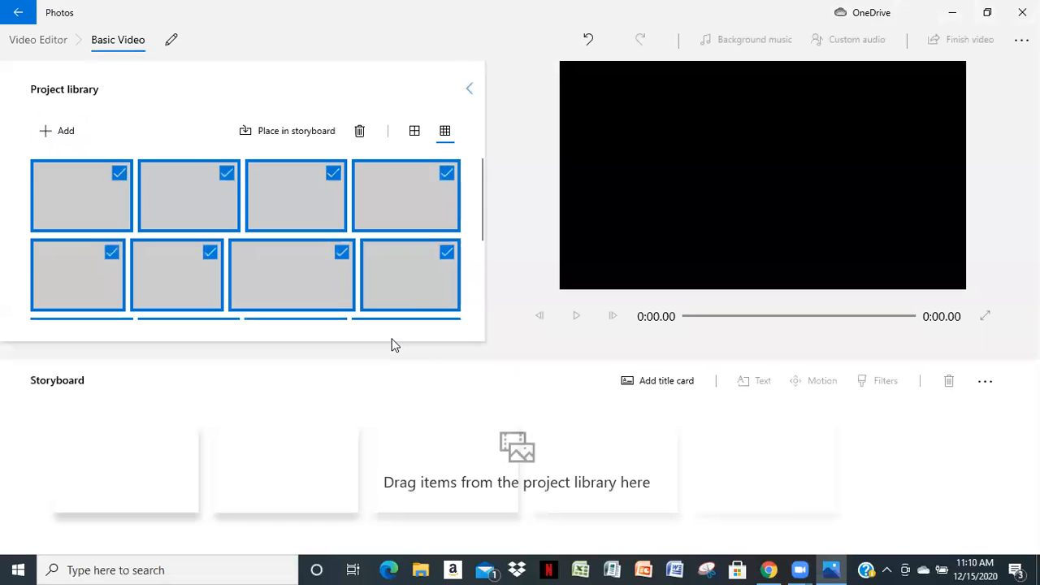
# Deselect every photo in the project library
pyautogui.click(122, 185)
pyautogui.click(227, 174)
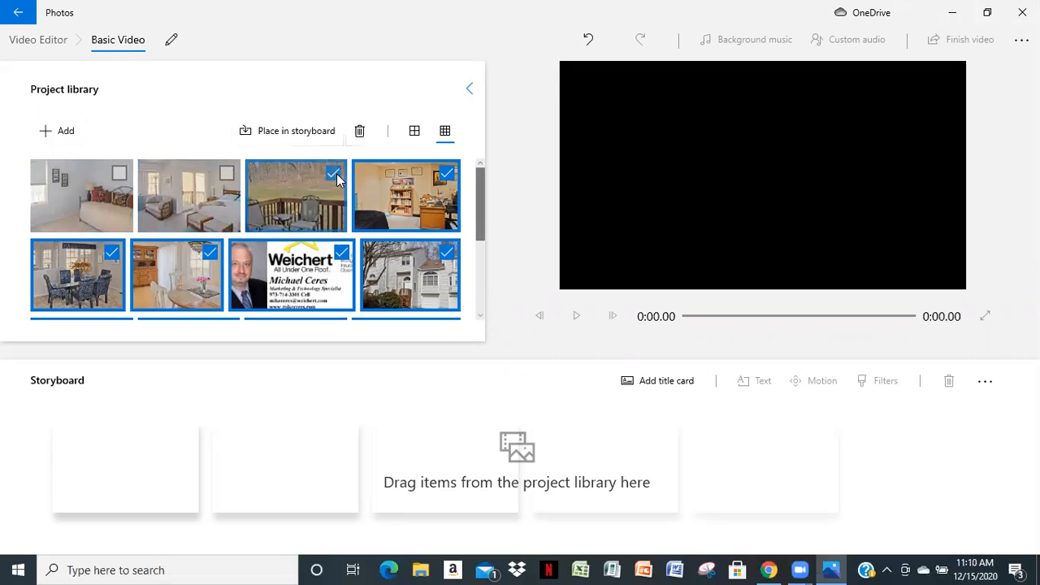
pyautogui.click(333, 175)
pyautogui.click(448, 173)
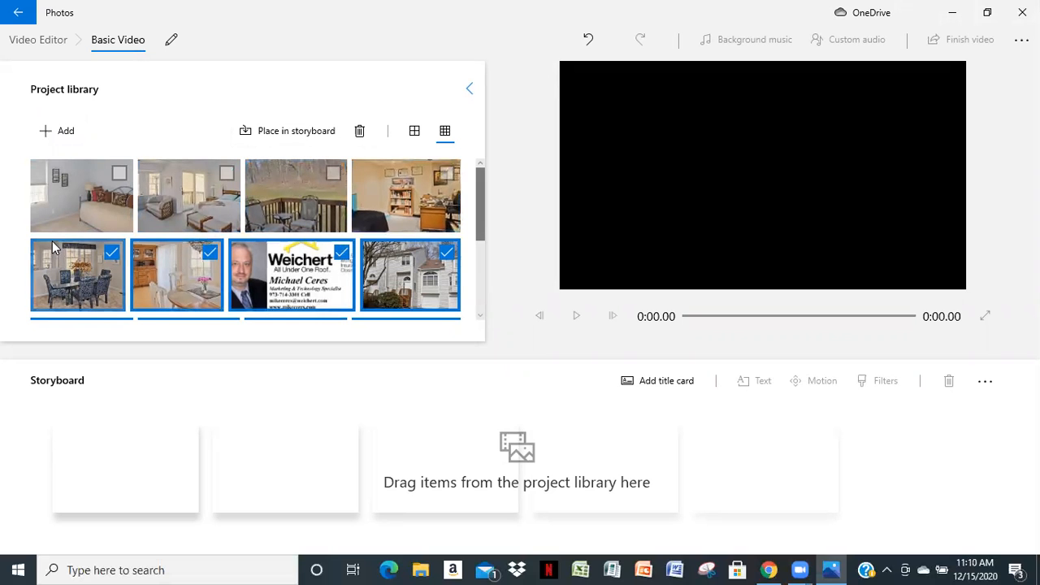
pyautogui.click(113, 252)
pyautogui.click(209, 253)
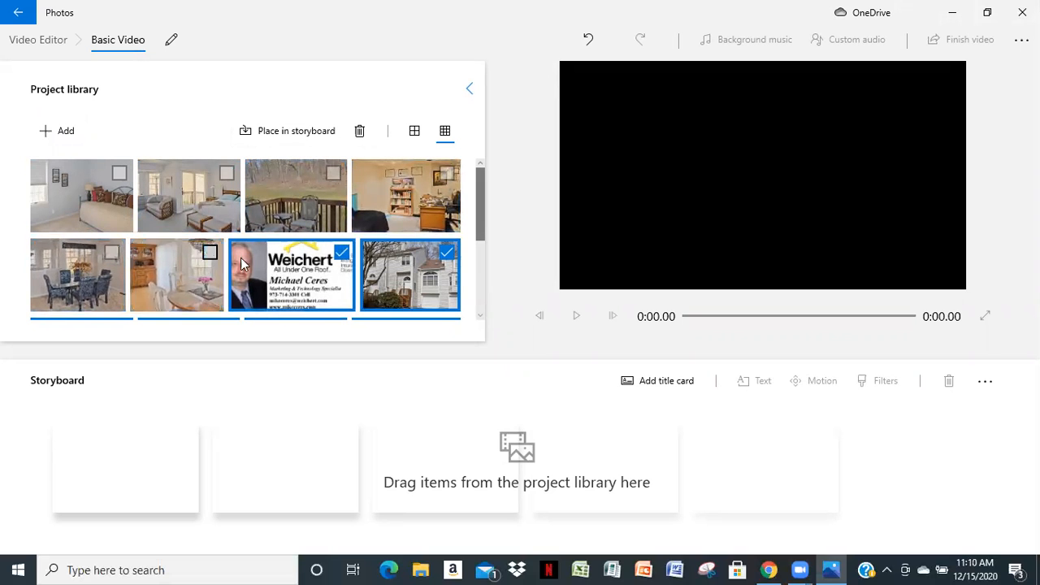
pyautogui.click(340, 253)
pyautogui.click(447, 253)
pyautogui.scroll(-2, 481, 244)
pyautogui.scroll(-3, 482, 260)
pyautogui.click(119, 175)
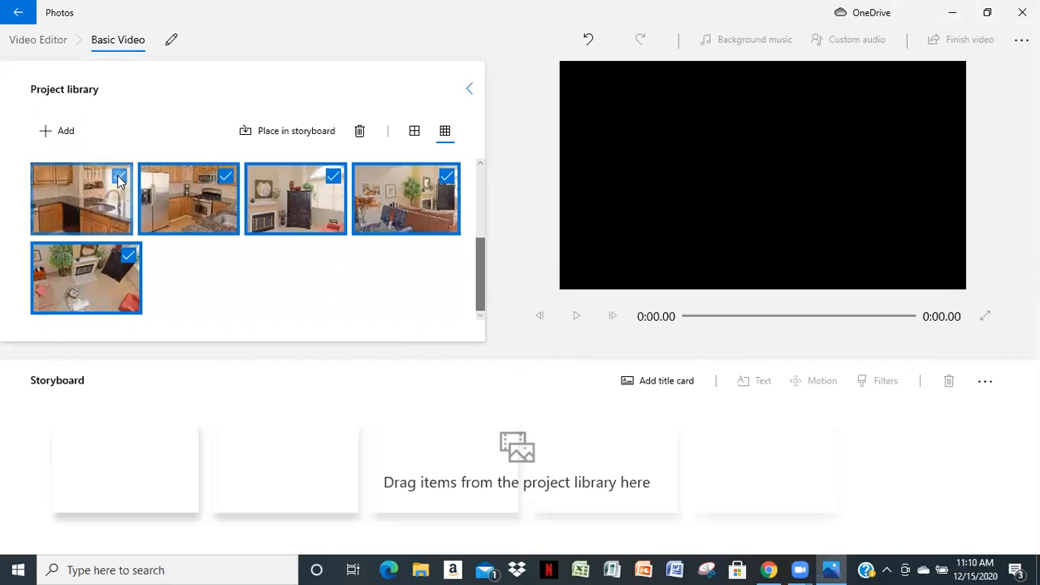
pyautogui.click(227, 176)
pyautogui.click(333, 177)
pyautogui.click(447, 176)
pyautogui.click(129, 256)
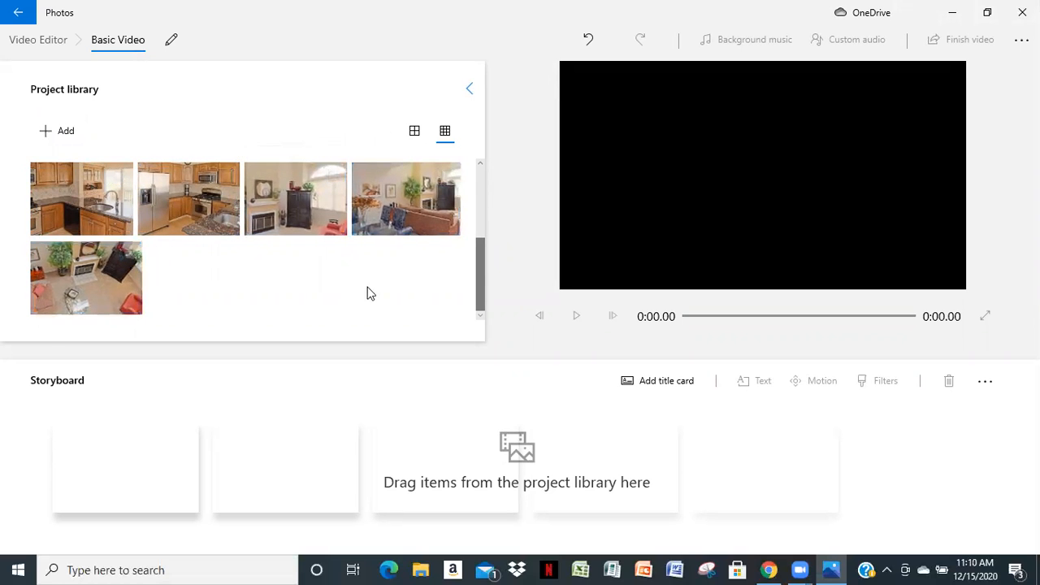
# Place the Front exterior photo of the house as the first clip in the storyboard
pyautogui.moveTo(475, 291); pyautogui.dragTo(483, 249)
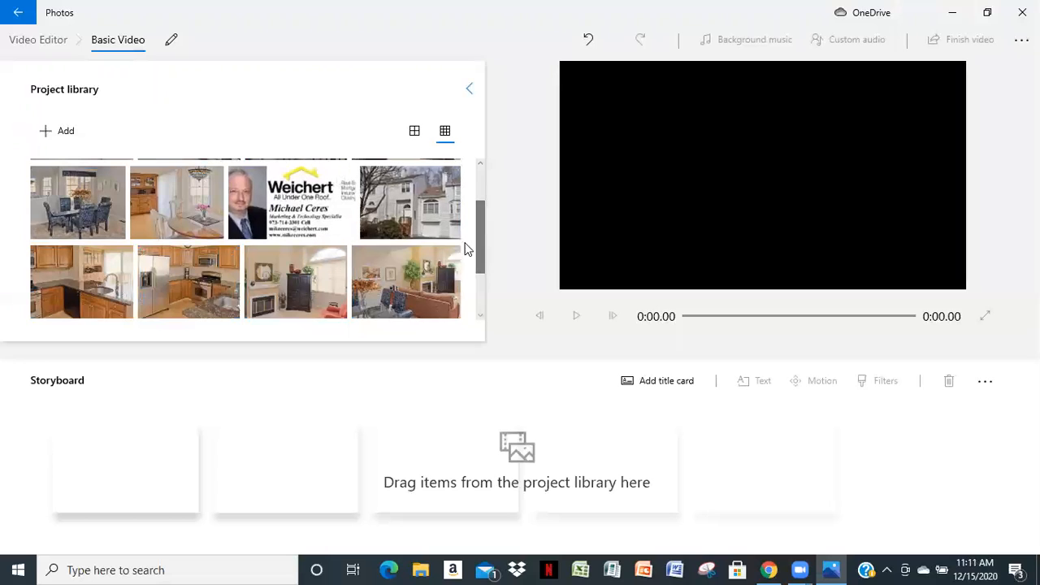
pyautogui.moveTo(479, 242); pyautogui.dragTo(480, 216)
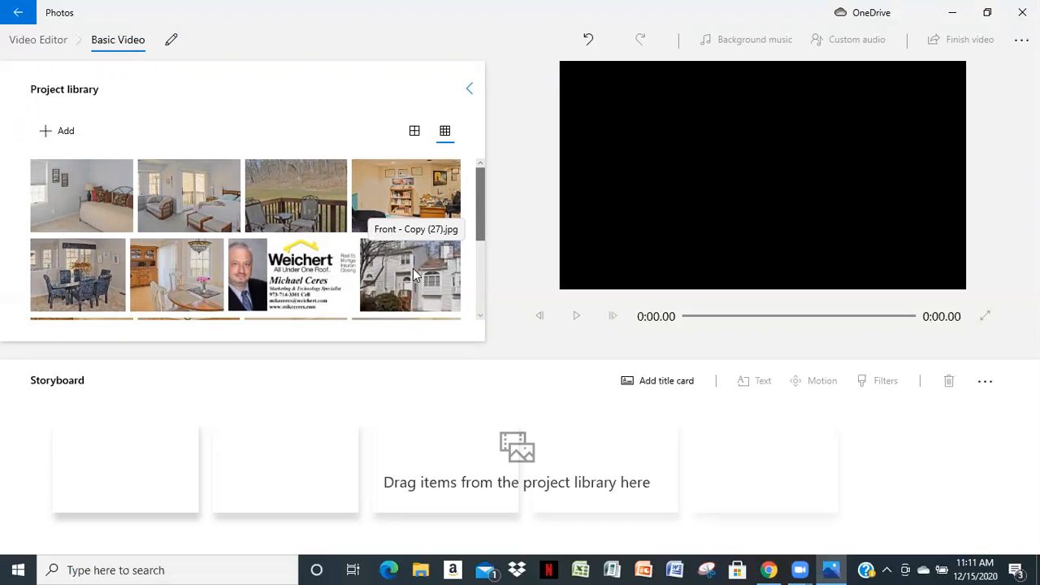
pyautogui.moveTo(407, 273); pyautogui.dragTo(221, 510)
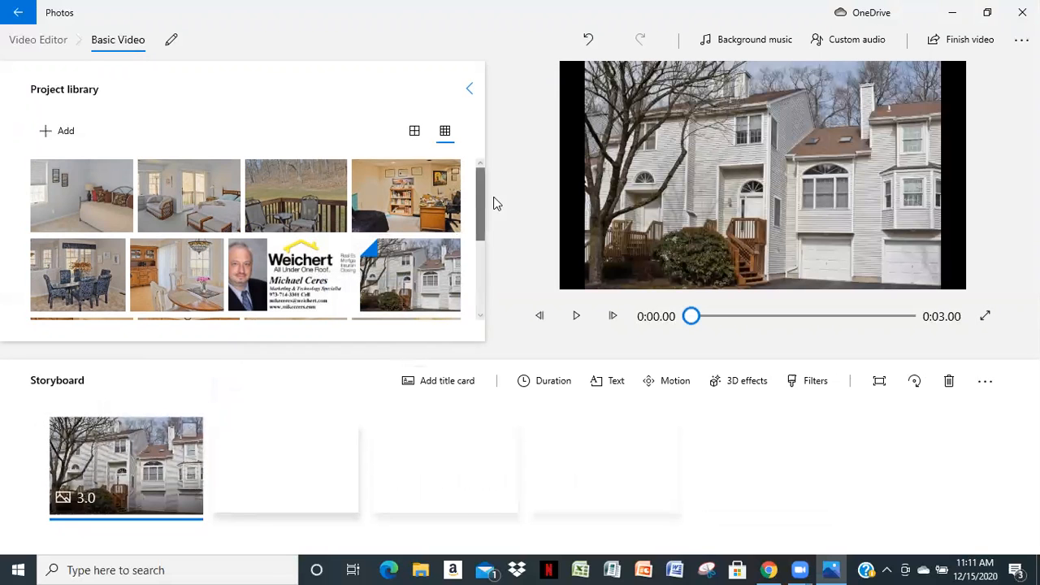
# Add the Kitchen photo with the refrigerator as the second storyboard clip and the Kitchen 2 photo as the third
pyautogui.moveTo(479, 188); pyautogui.dragTo(475, 225)
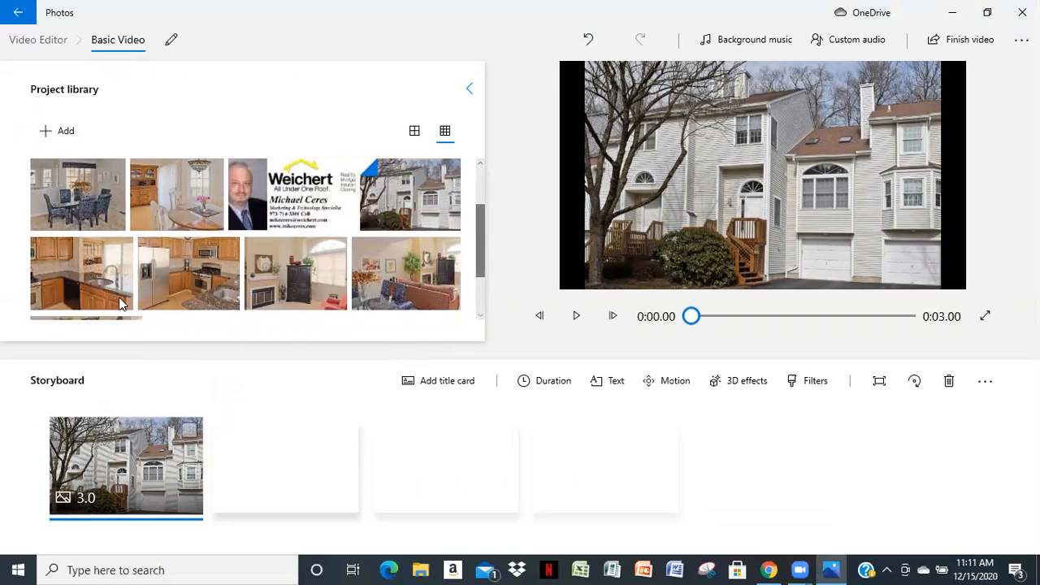
pyautogui.moveTo(201, 307); pyautogui.dragTo(324, 488)
pyautogui.moveTo(68, 262); pyautogui.dragTo(483, 488)
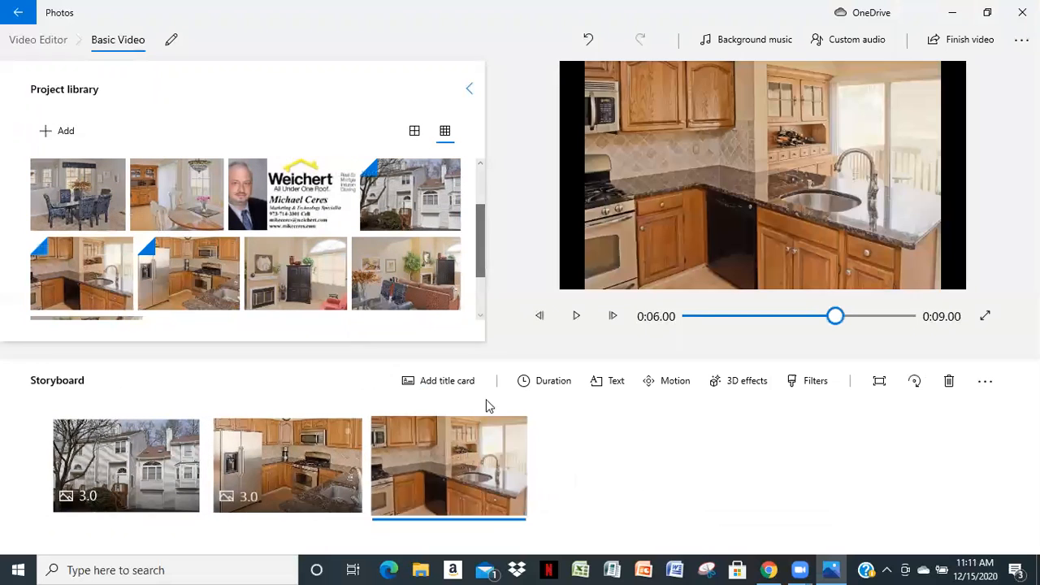
# Add the Eat in photo as the fourth storyboard clip and the Living room dining room photo as the fifth
pyautogui.moveTo(478, 234); pyautogui.dragTo(483, 195)
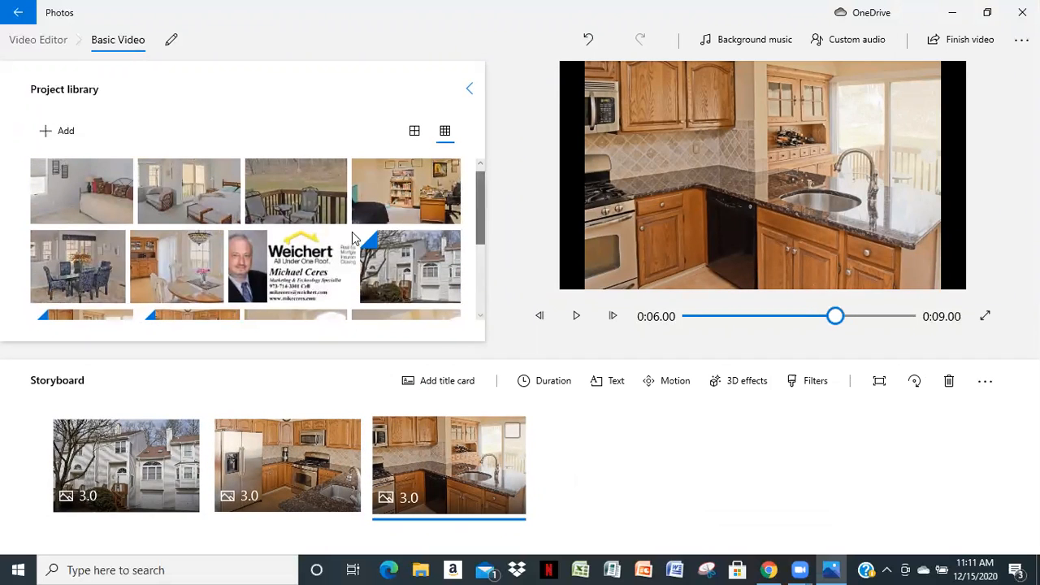
pyautogui.moveTo(200, 292); pyautogui.dragTo(622, 488)
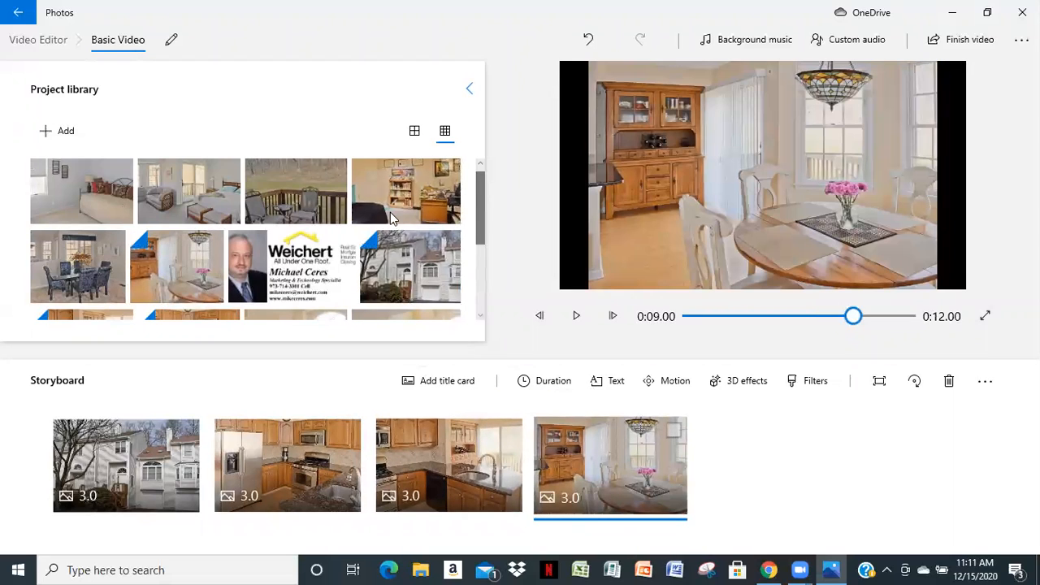
pyautogui.scroll(-1, 383, 232)
pyautogui.scroll(-3, 383, 232)
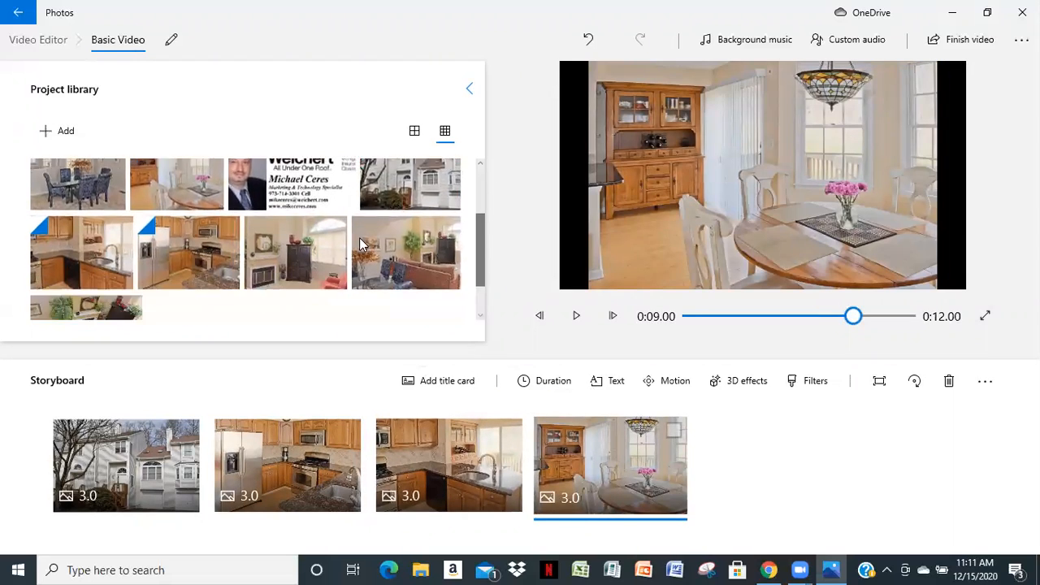
pyautogui.moveTo(473, 290); pyautogui.dragTo(787, 495)
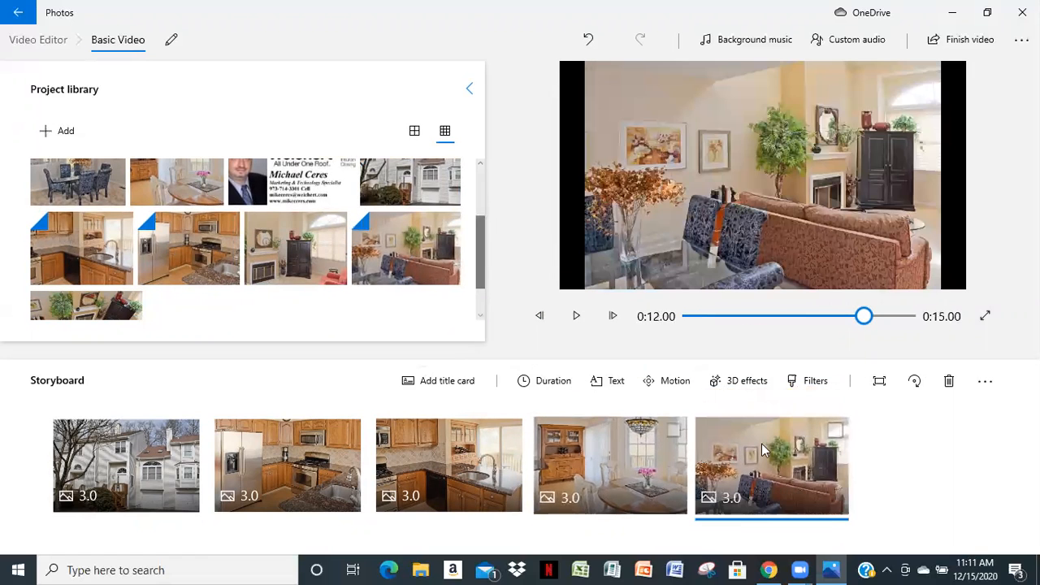
pyautogui.scroll(2, 73, 223)
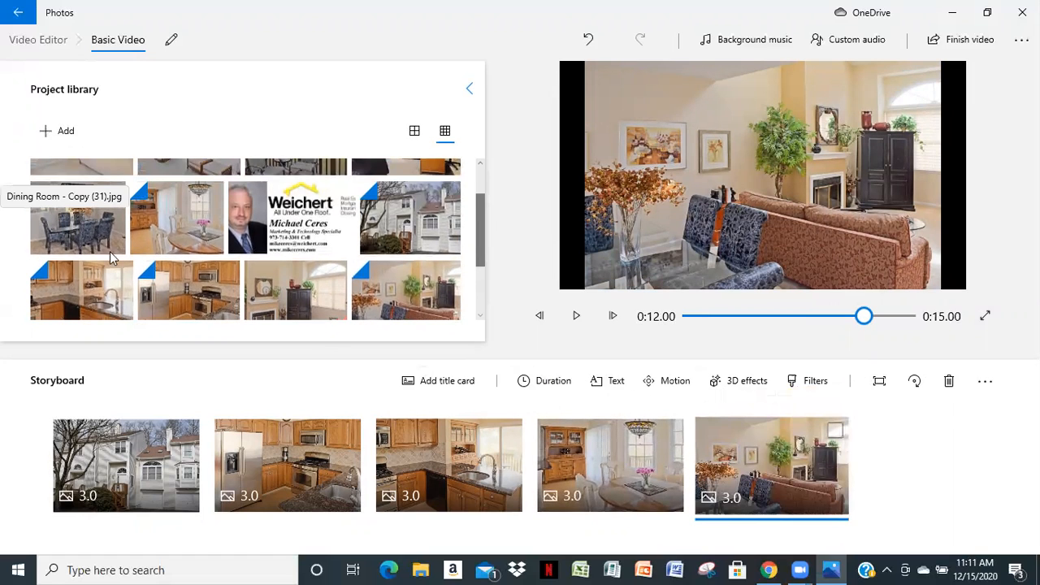
# Place the Dining Room photo as the fifth storyboard clip and append the fireplace-and-armoire and overhead living room photos at the end
pyautogui.moveTo(61, 225); pyautogui.dragTo(808, 439)
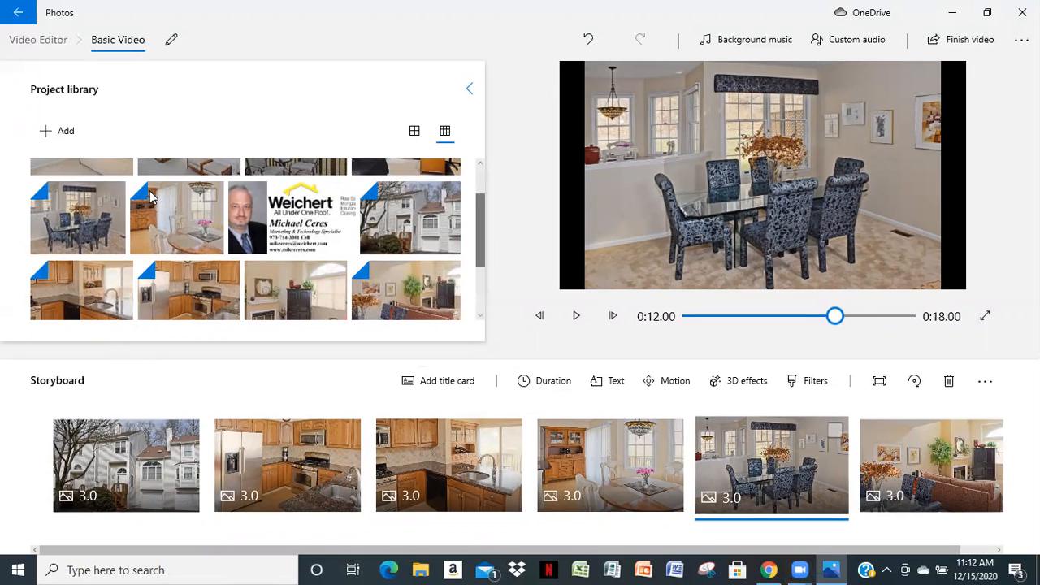
pyautogui.moveTo(480, 235); pyautogui.dragTo(470, 273)
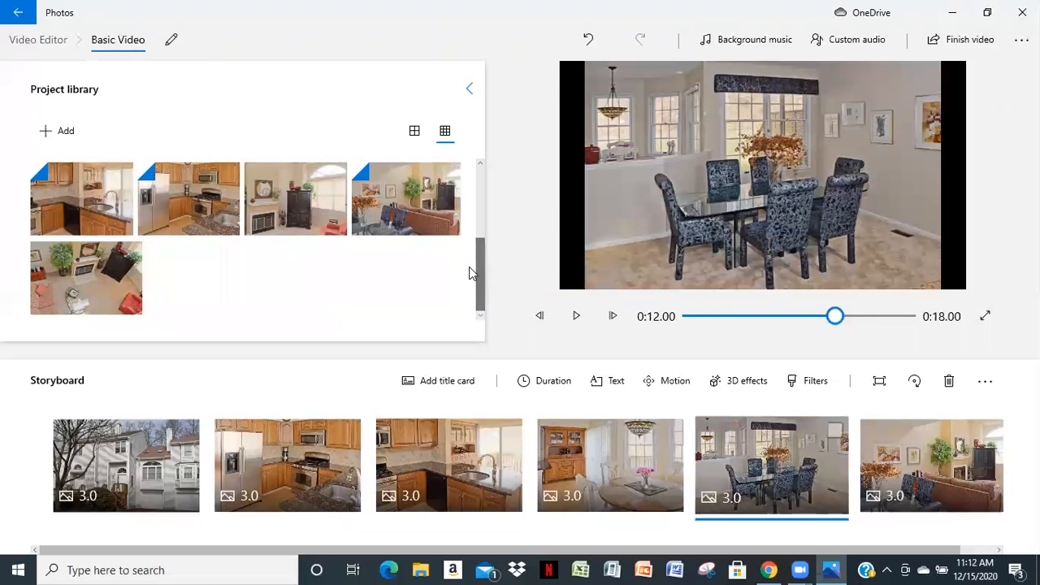
pyautogui.moveTo(298, 200); pyautogui.dragTo(926, 479)
pyautogui.moveTo(61, 266); pyautogui.dragTo(926, 477)
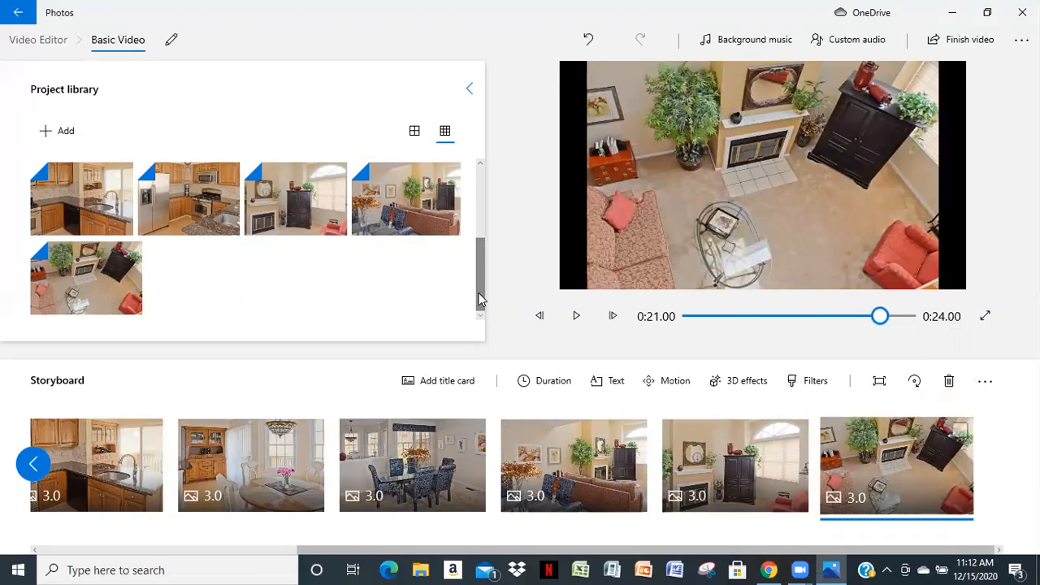
# Append the daybed bedroom photo and the bedroom photo with the balcony doors to the end of the storyboard
pyautogui.moveTo(480, 296); pyautogui.dragTo(494, 204)
pyautogui.moveTo(57, 174); pyautogui.dragTo(923, 475)
pyautogui.moveTo(160, 190); pyautogui.dragTo(920, 498)
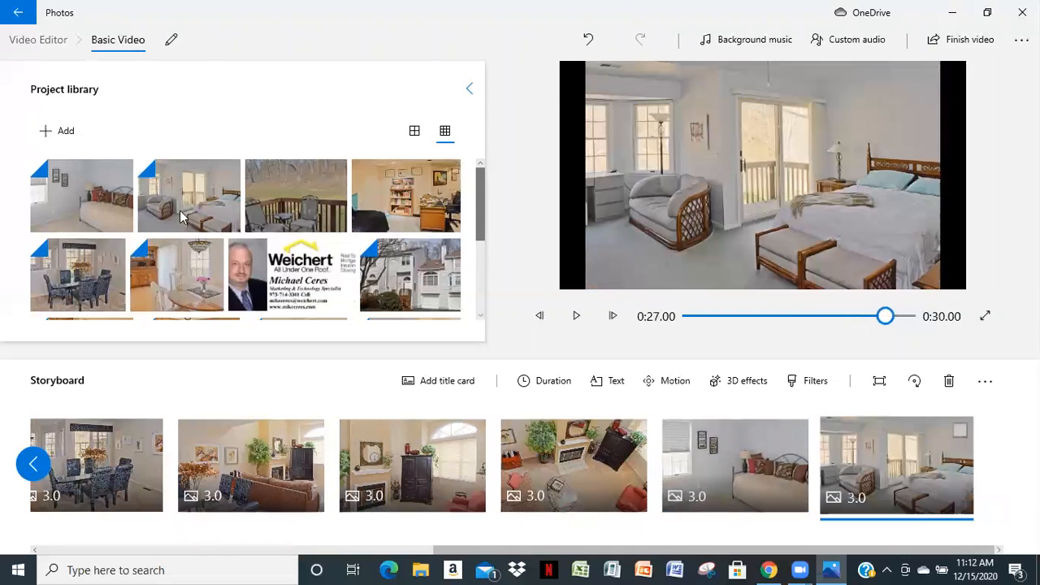
# Append the deck photo and the Weichert contact card, and insert the Den photo before the daybed bedroom clip
pyautogui.moveTo(295, 211); pyautogui.dragTo(923, 487)
pyautogui.moveTo(241, 281); pyautogui.dragTo(918, 471)
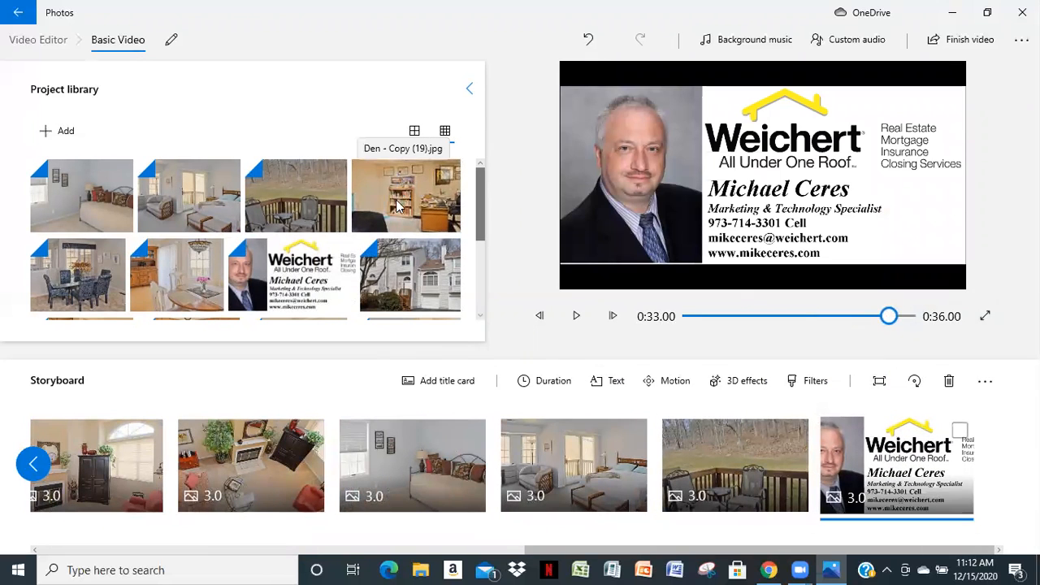
pyautogui.moveTo(402, 207); pyautogui.dragTo(443, 479)
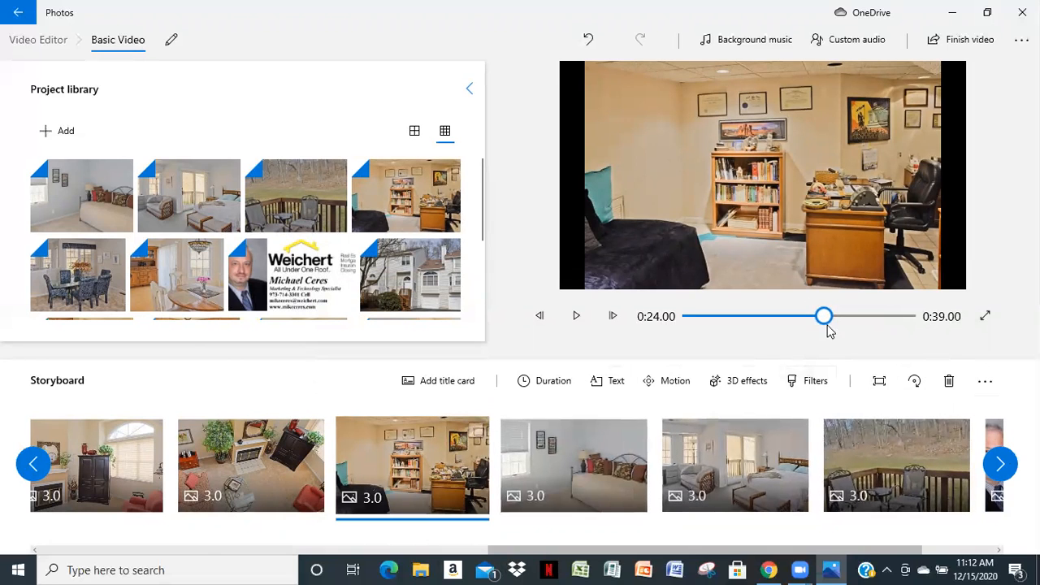
# Preview the slideshow from the beginning, pause it at the Living room dining room clip, and return the playhead to the start
pyautogui.moveTo(825, 319); pyautogui.dragTo(673, 325)
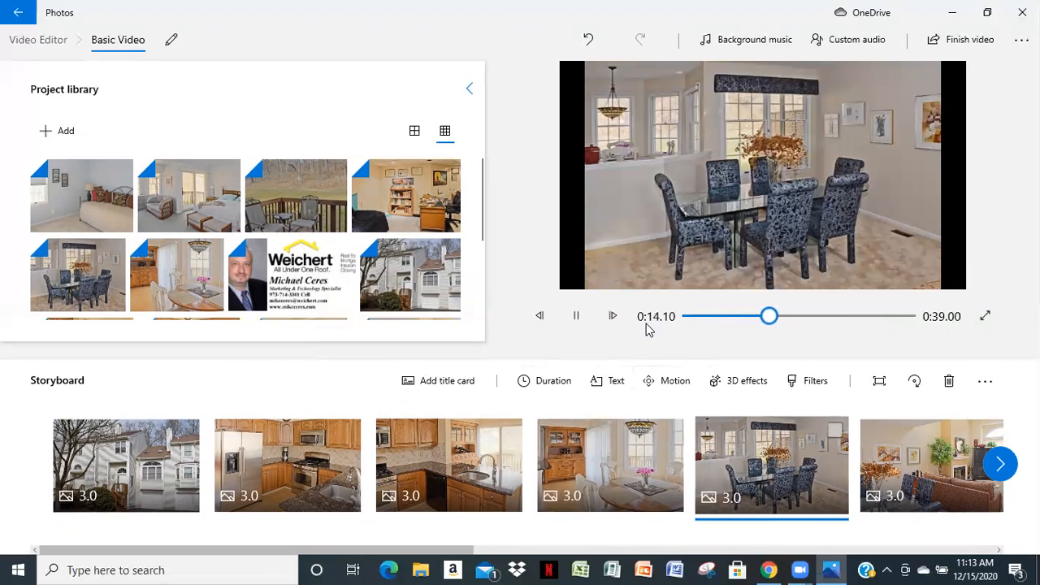
pyautogui.click(576, 316)
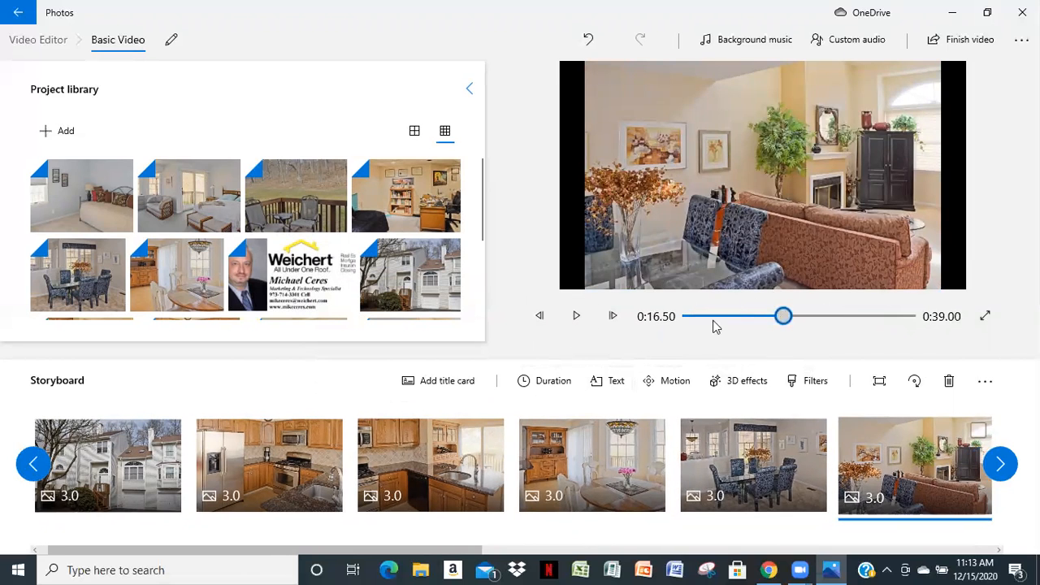
pyautogui.moveTo(713, 321); pyautogui.dragTo(678, 332)
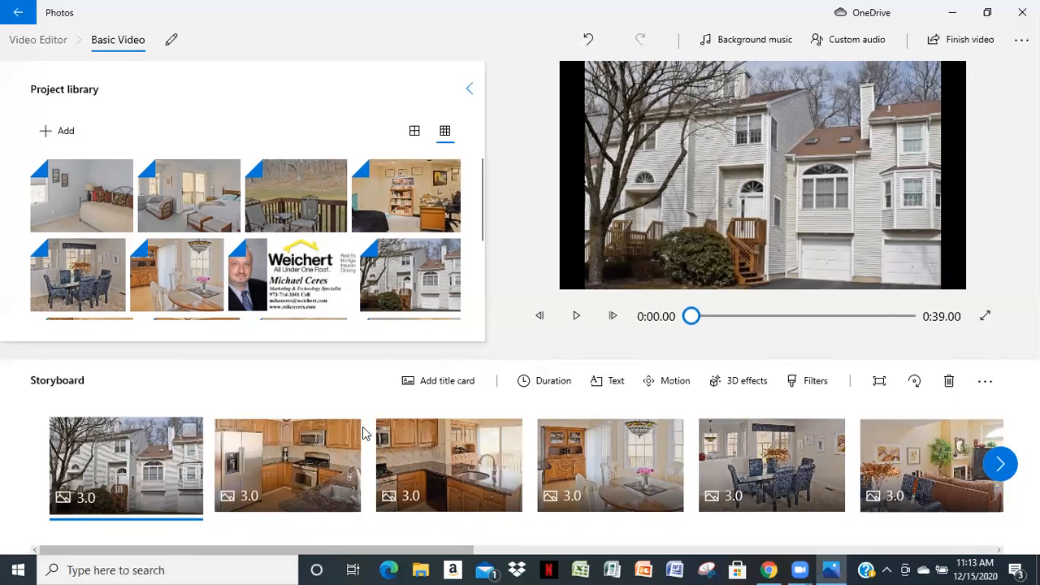
# Set the duration of the Front exterior clip to 7 seconds and of the refrigerator Kitchen clip to 5 seconds
pyautogui.click(537, 384)
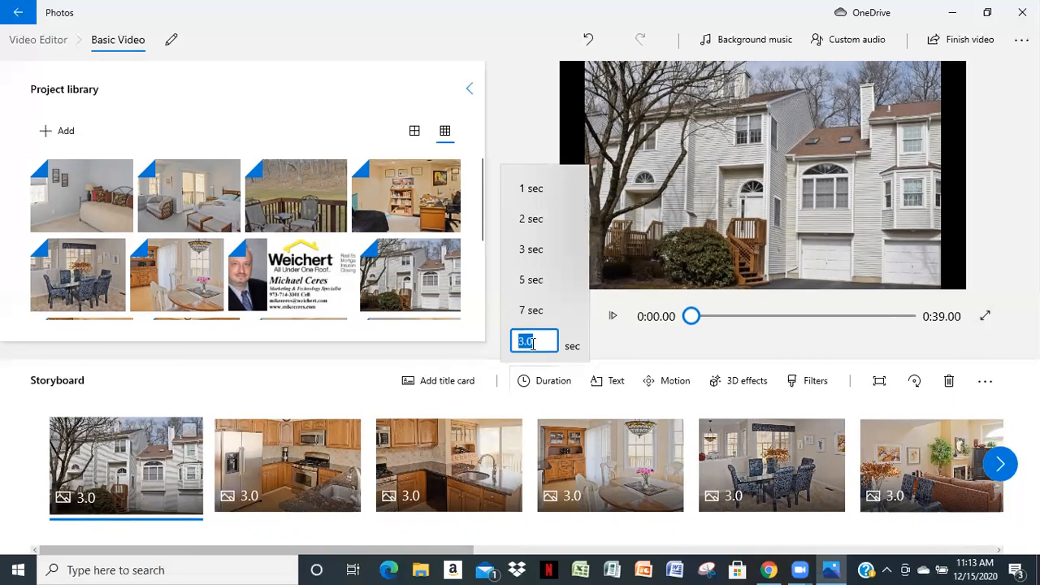
pyautogui.click(531, 311)
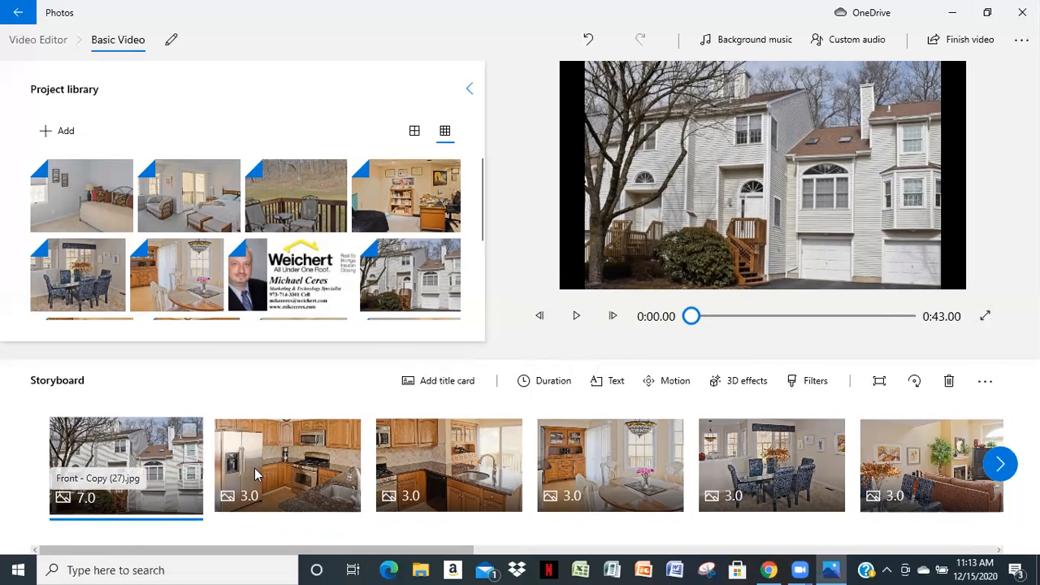
pyautogui.click(289, 467)
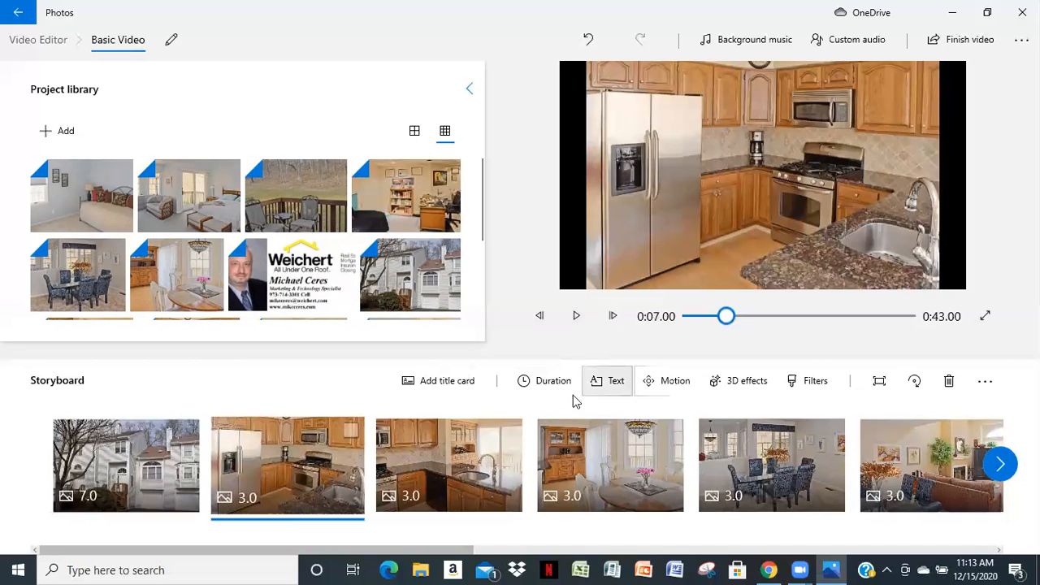
pyautogui.click(546, 385)
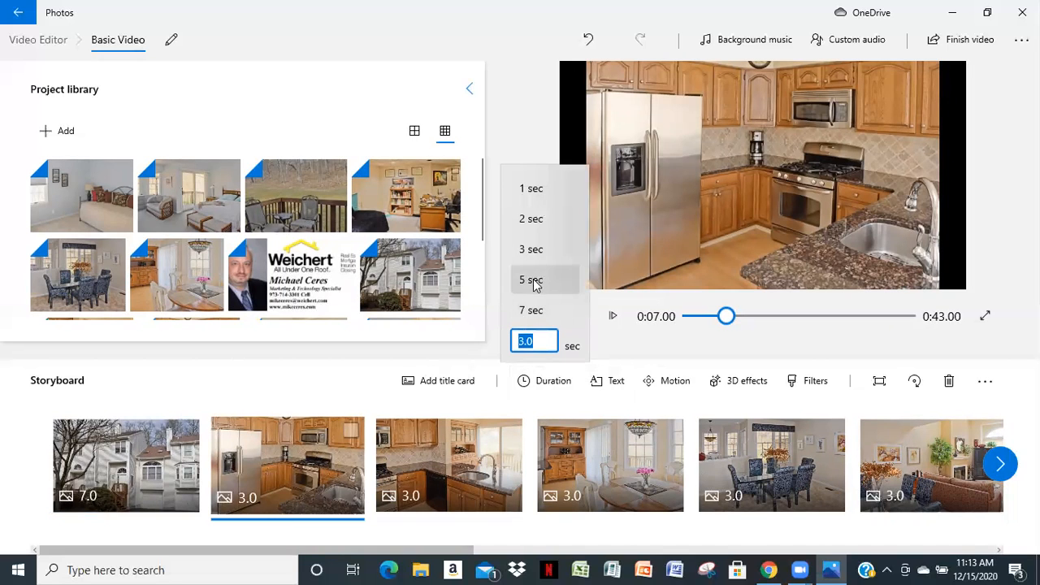
pyautogui.click(532, 280)
# Set the durations of the Kitchen 2 clip and the Eat in clip to 5 seconds each
pyautogui.click(442, 453)
pyautogui.click(536, 381)
pyautogui.click(530, 282)
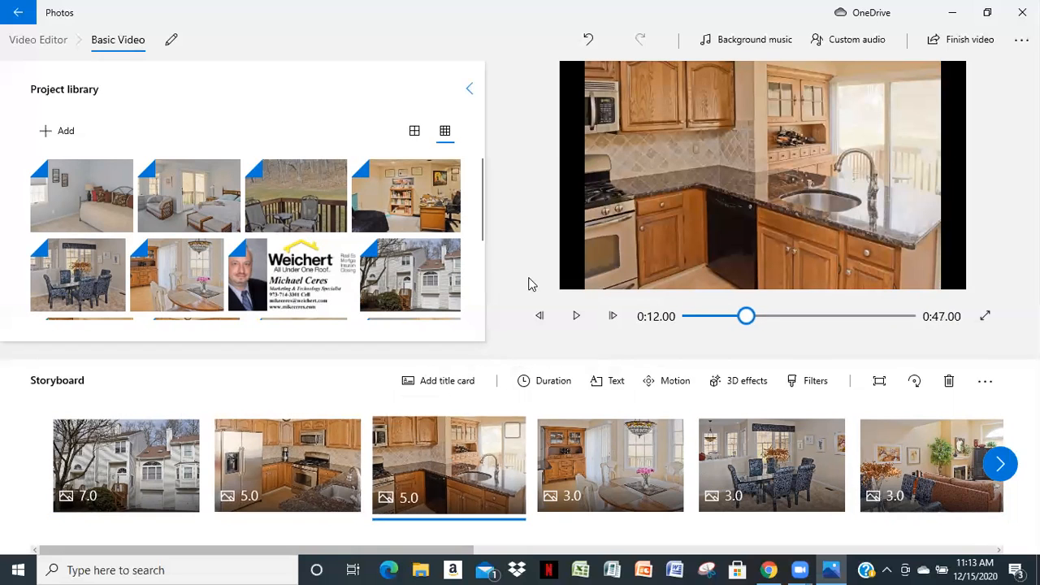
pyautogui.click(559, 468)
pyautogui.click(543, 377)
pyautogui.click(545, 280)
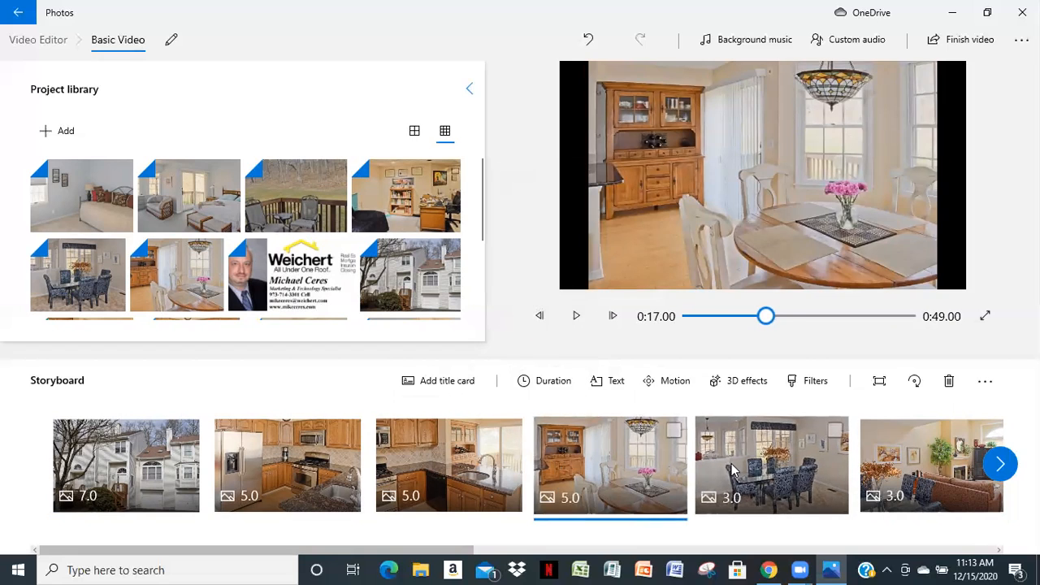
# Set the durations of the Dining Room clip and the Living room dining room clip to 5 seconds each
pyautogui.click(733, 469)
pyautogui.click(546, 380)
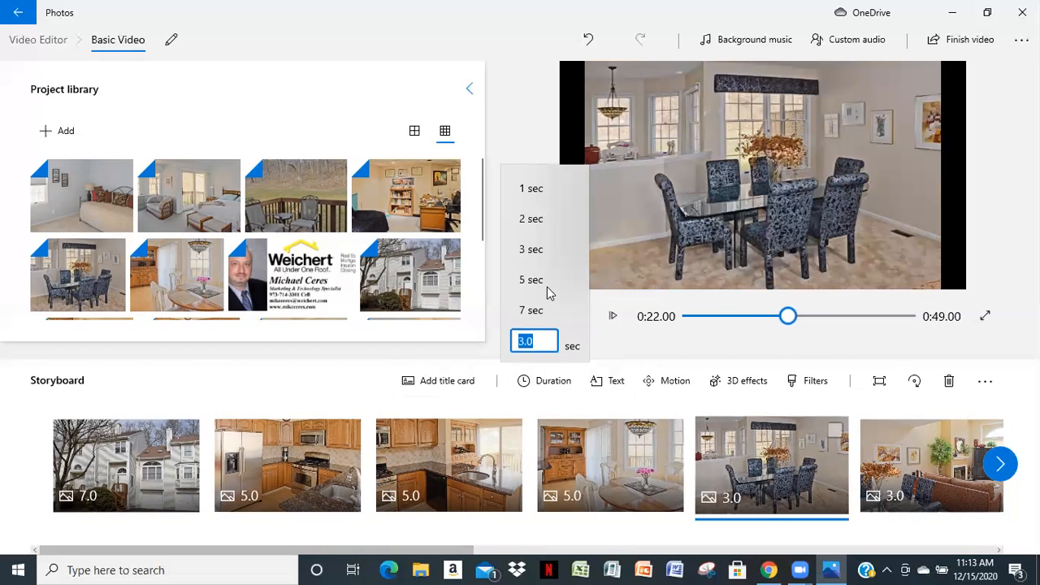
pyautogui.click(532, 279)
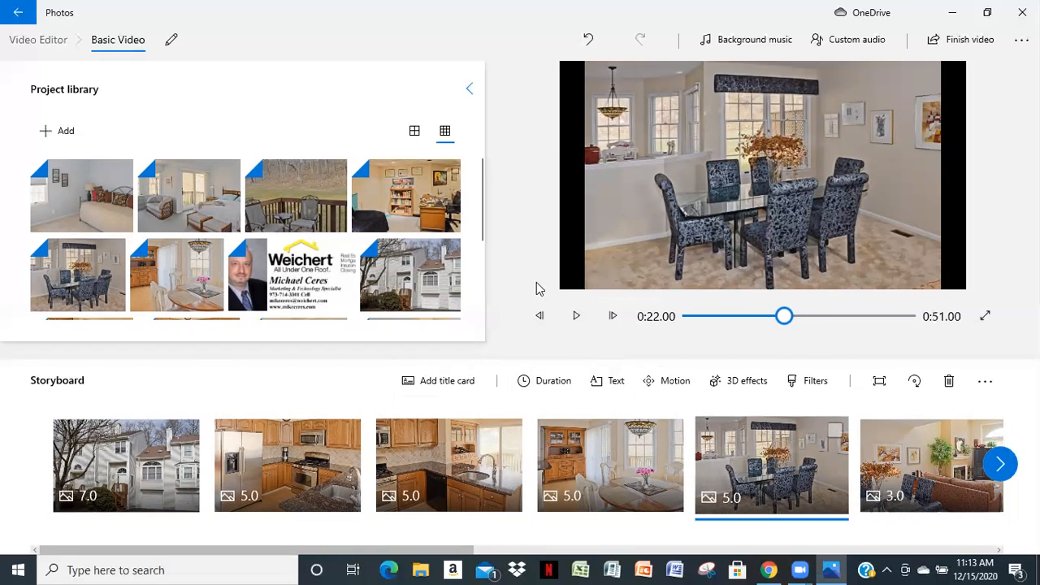
pyautogui.click(900, 465)
pyautogui.click(542, 380)
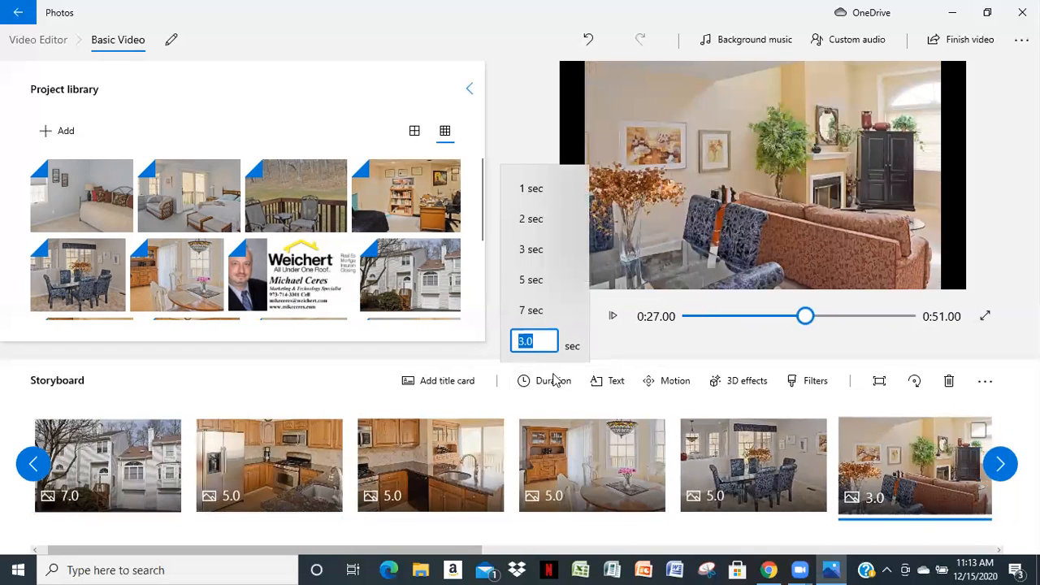
pyautogui.click(528, 281)
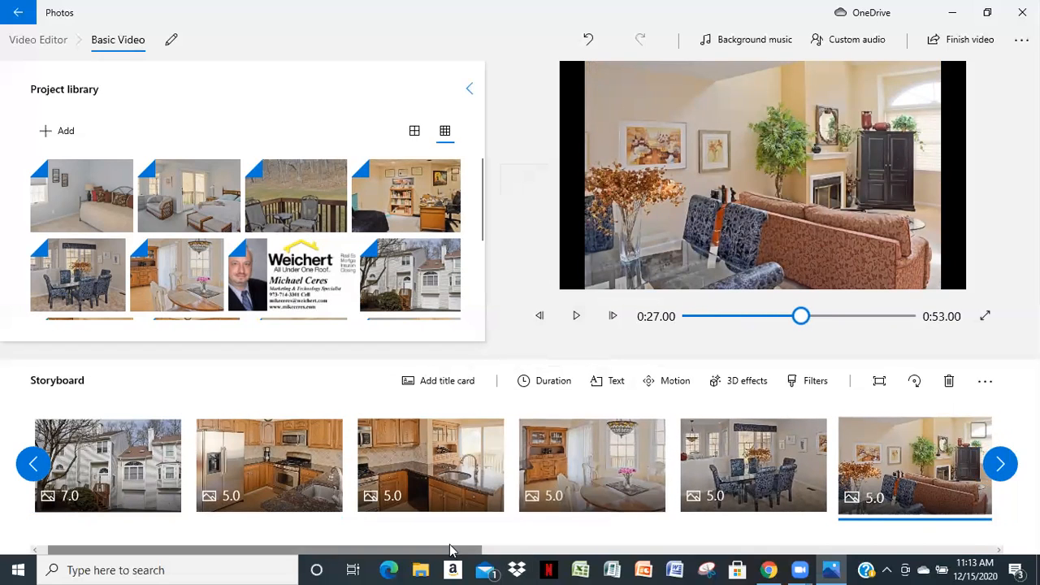
# Set the durations of the fireplace-and-armoire clip and the overhead living room clip to 5 seconds each
pyautogui.moveTo(447, 552); pyautogui.dragTo(858, 560)
pyautogui.click(196, 466)
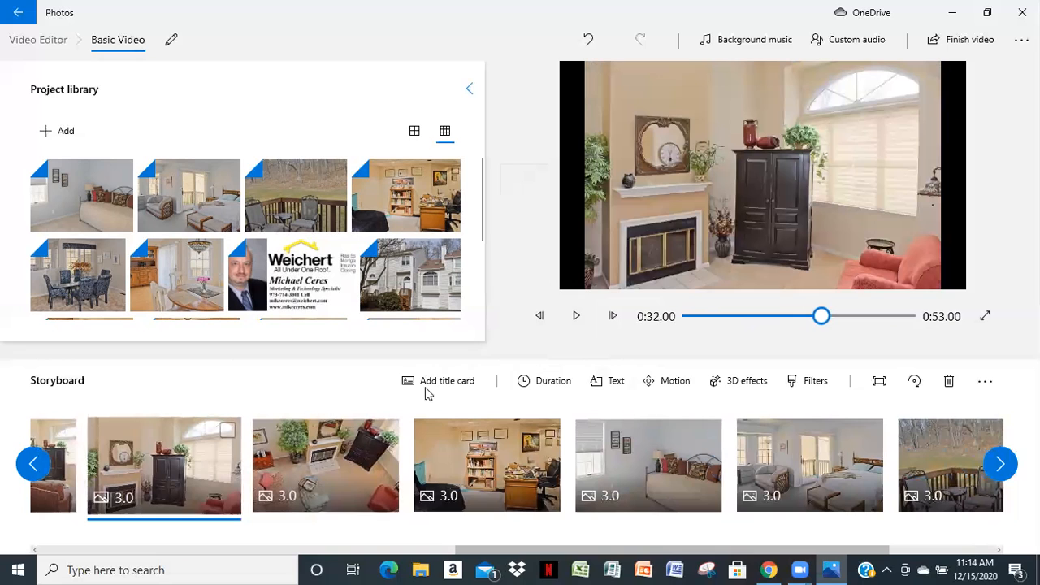
pyautogui.click(546, 382)
pyautogui.click(532, 282)
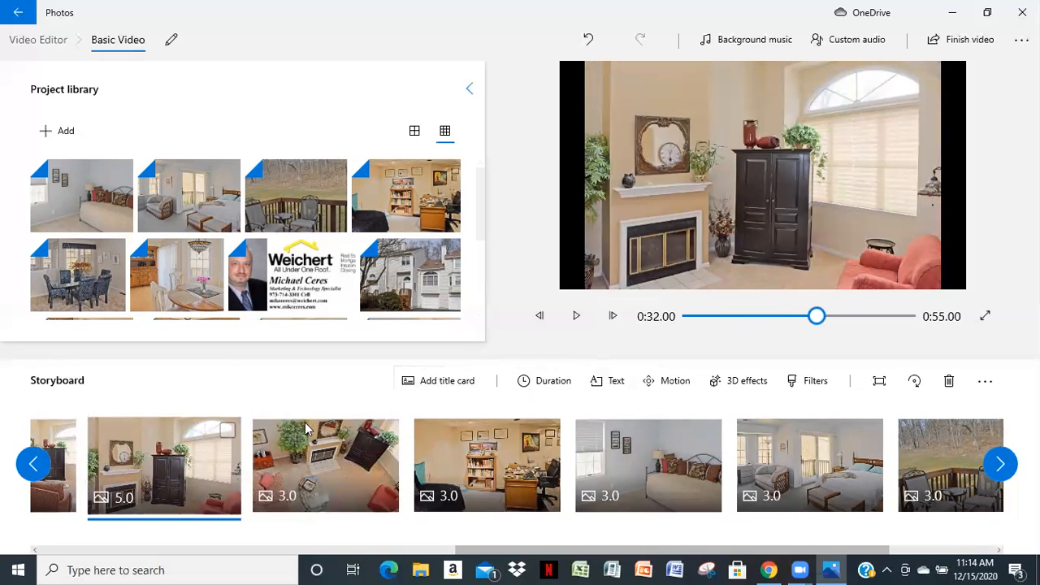
pyautogui.click(280, 488)
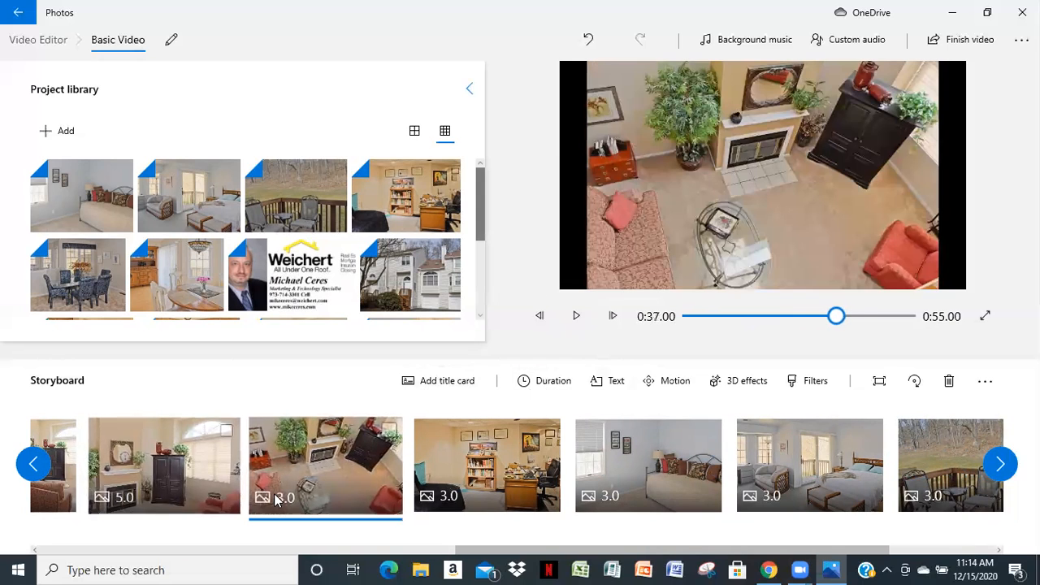
pyautogui.click(545, 382)
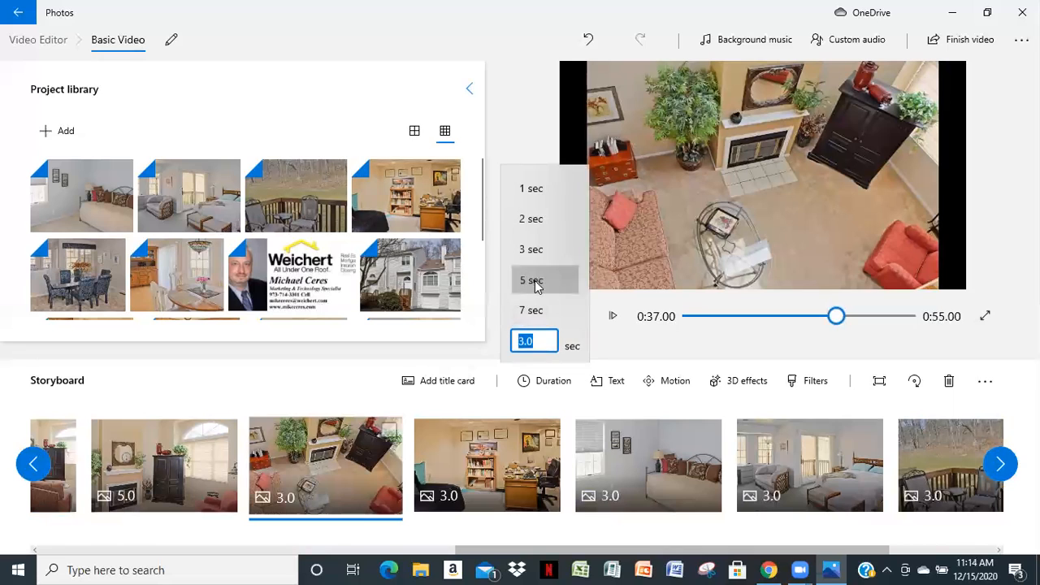
pyautogui.click(532, 281)
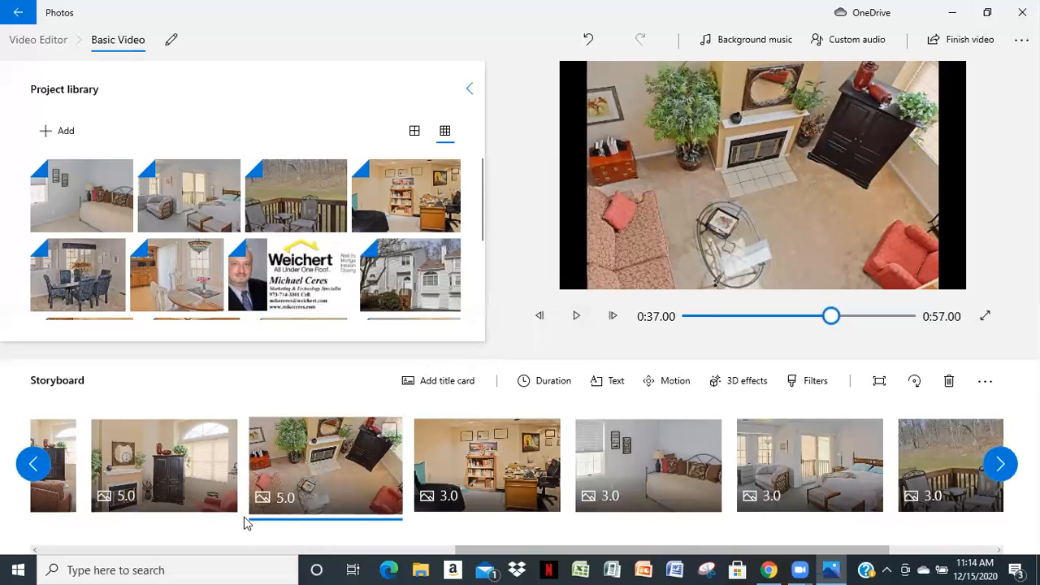
# Set the Den clip's duration to 4 seconds, and change it to 5 seconds
pyautogui.click(449, 496)
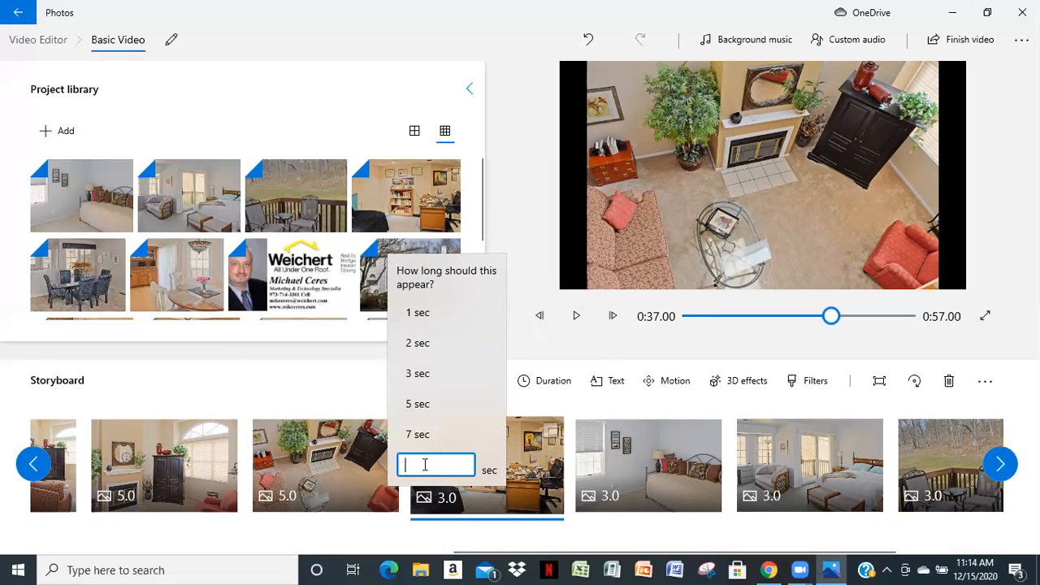
pyautogui.press('Return')
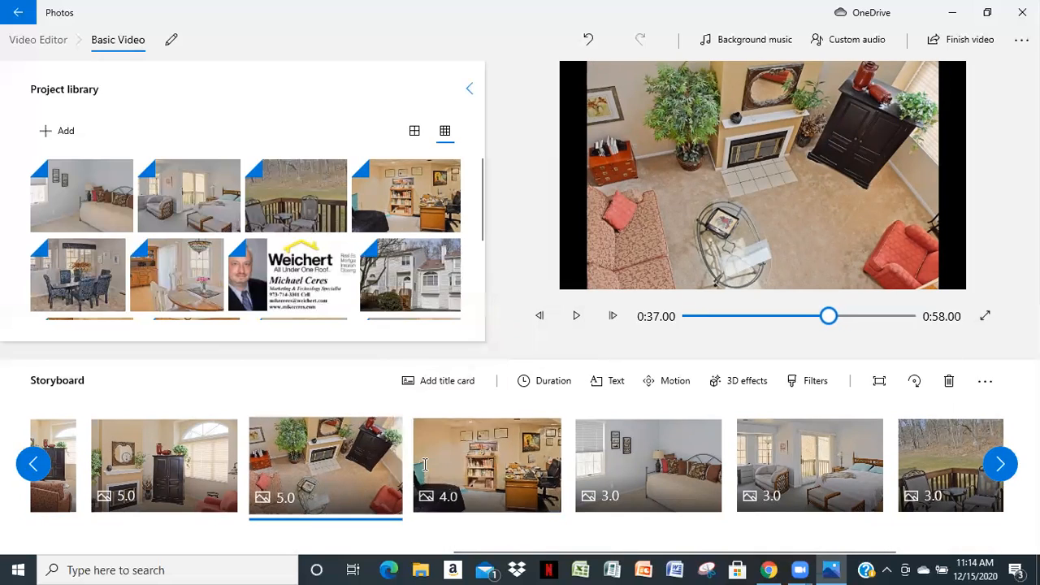
pyautogui.click(484, 465)
pyautogui.click(546, 381)
pyautogui.click(532, 281)
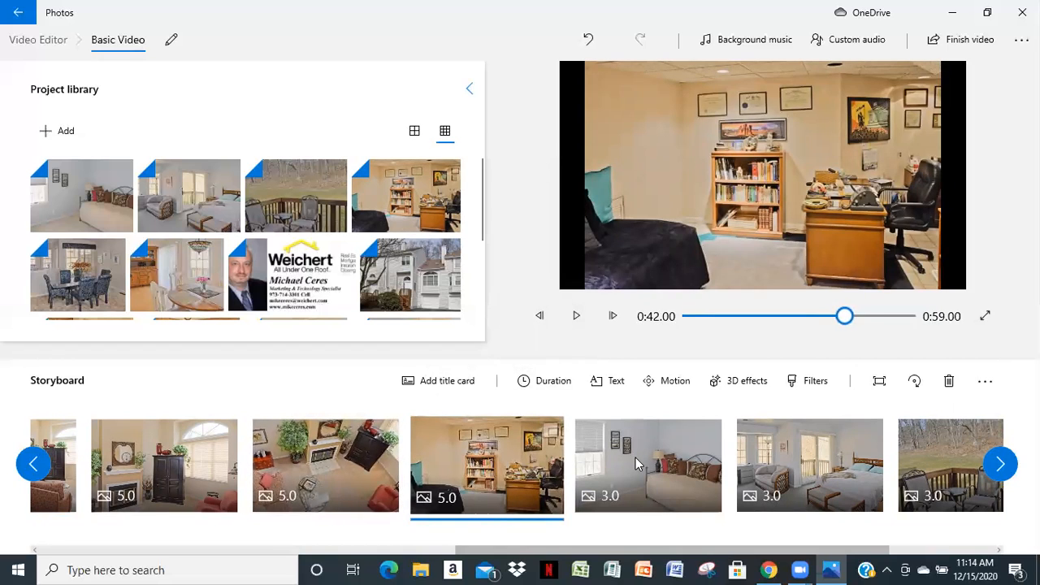
# Set the durations of the daybed bedroom clip and the bedroom clip with the balcony doors to 5 seconds each
pyautogui.click(632, 473)
pyautogui.click(556, 383)
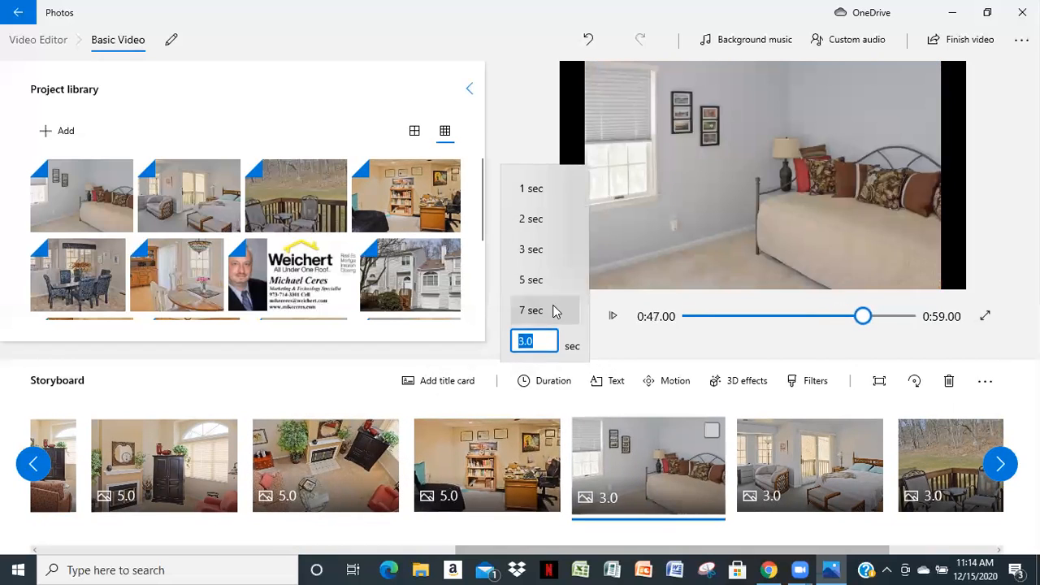
pyautogui.click(529, 276)
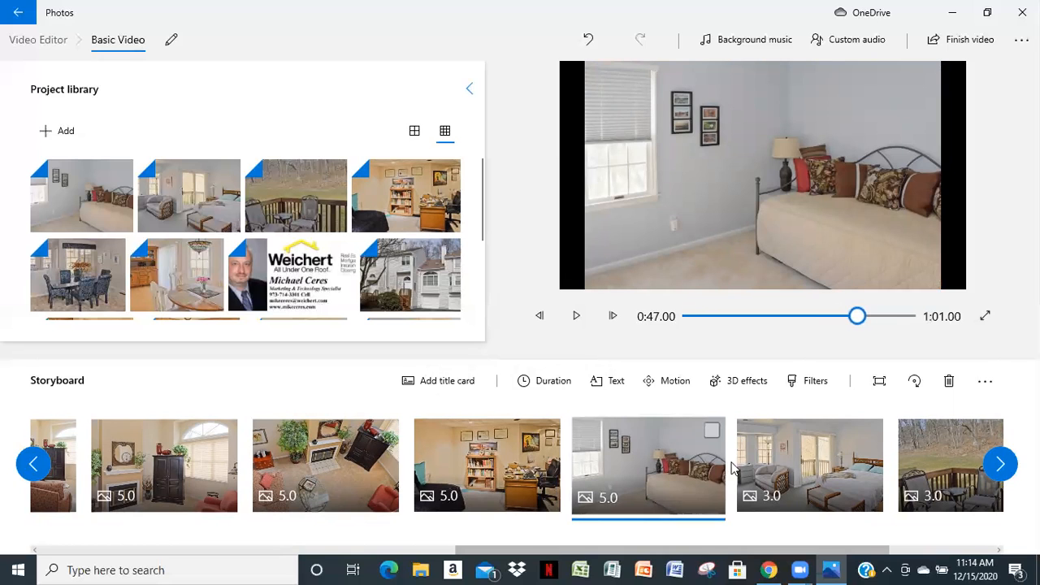
pyautogui.click(829, 471)
pyautogui.click(540, 382)
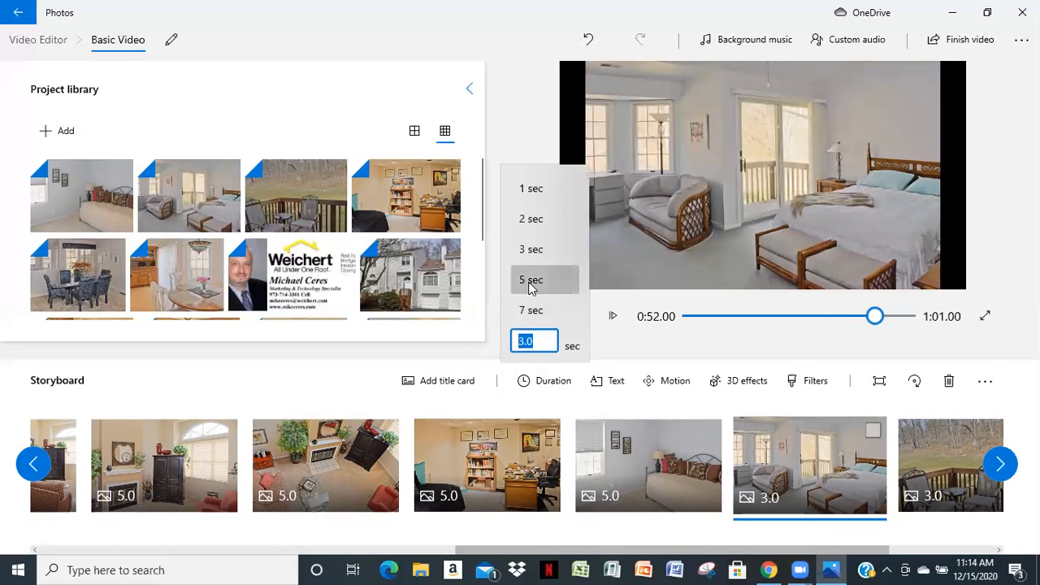
pyautogui.click(532, 280)
# Set the deck clip's duration to 5 seconds and the closing Weichert contact card's duration to 7 seconds
pyautogui.click(949, 488)
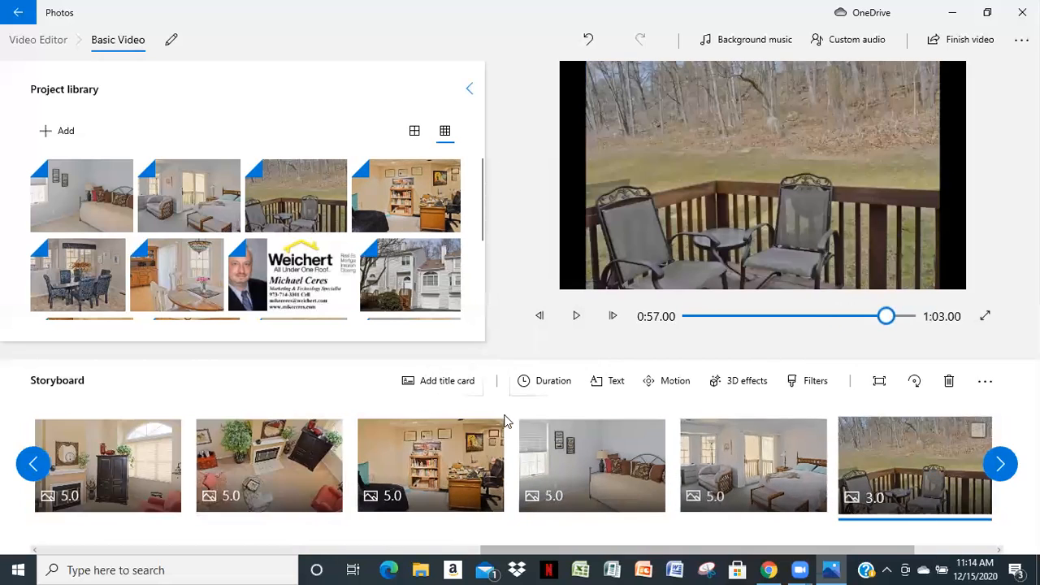
pyautogui.click(550, 382)
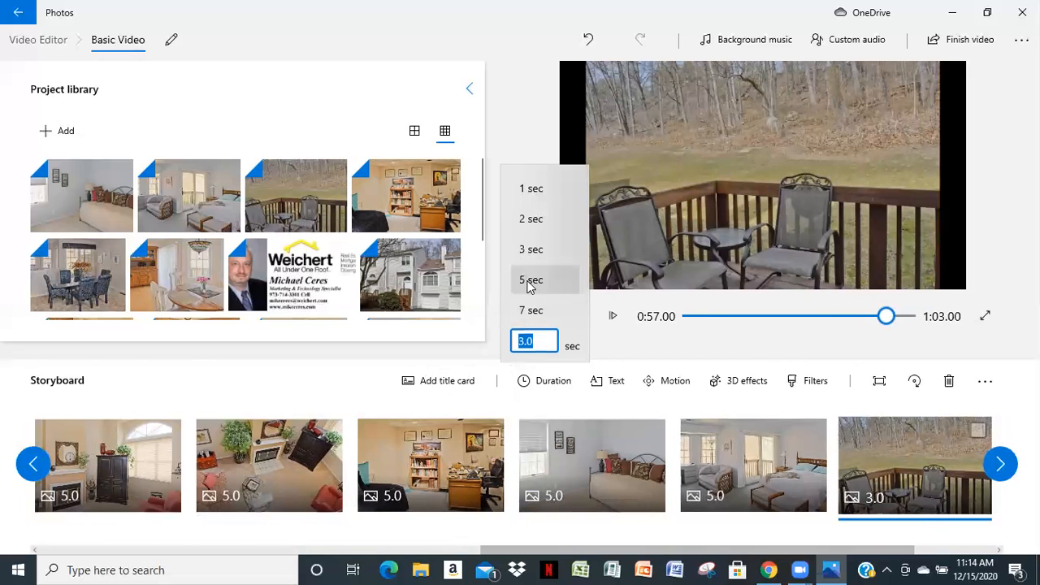
pyautogui.click(530, 279)
pyautogui.moveTo(589, 554); pyautogui.dragTo(669, 555)
pyautogui.click(894, 467)
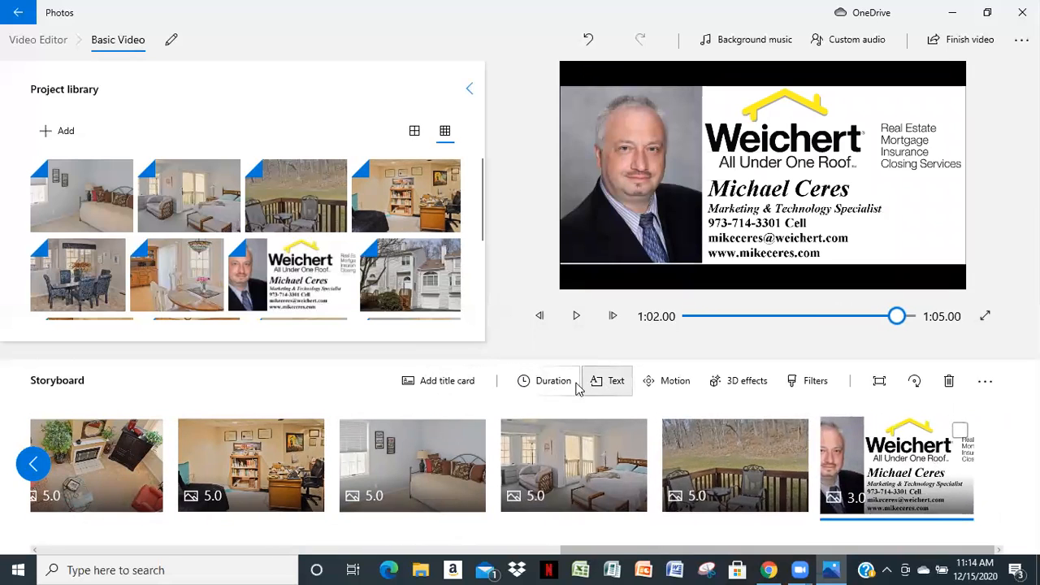
pyautogui.click(543, 383)
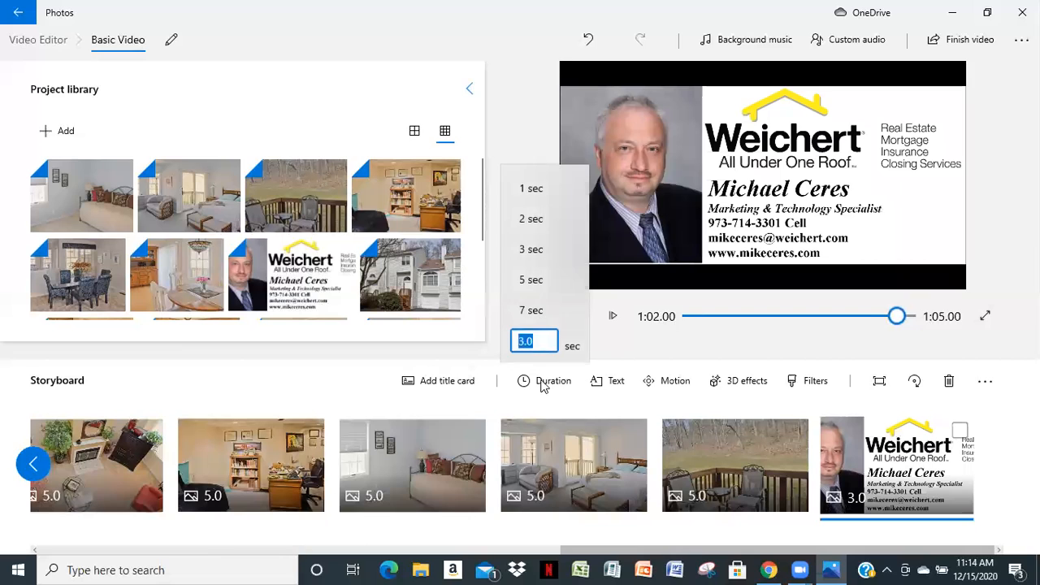
pyautogui.click(530, 312)
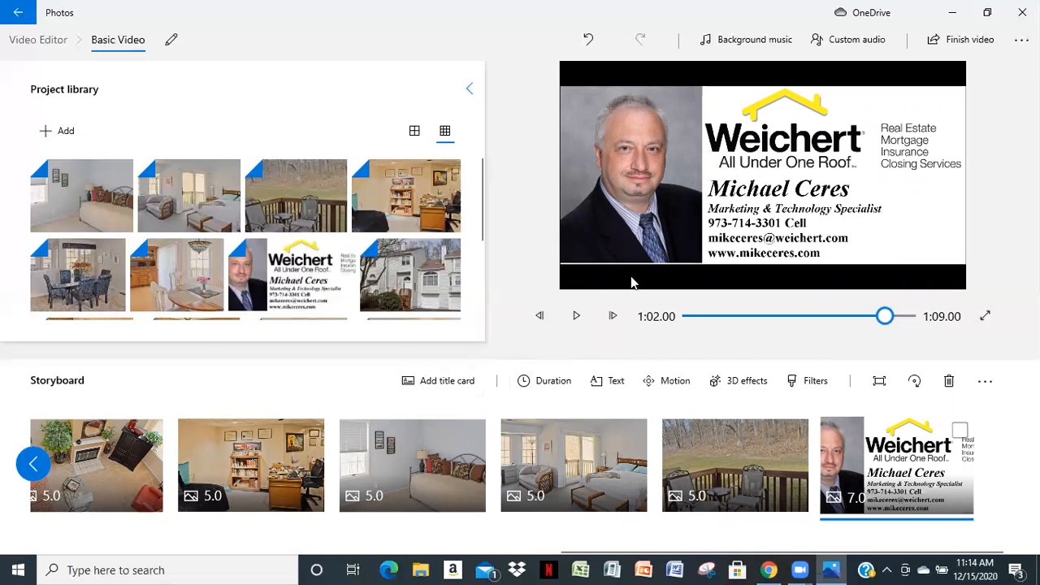
# Start a text overlay on the opening townhouse exterior clip and choose the Boom animated text style
pyautogui.moveTo(887, 317); pyautogui.dragTo(541, 317)
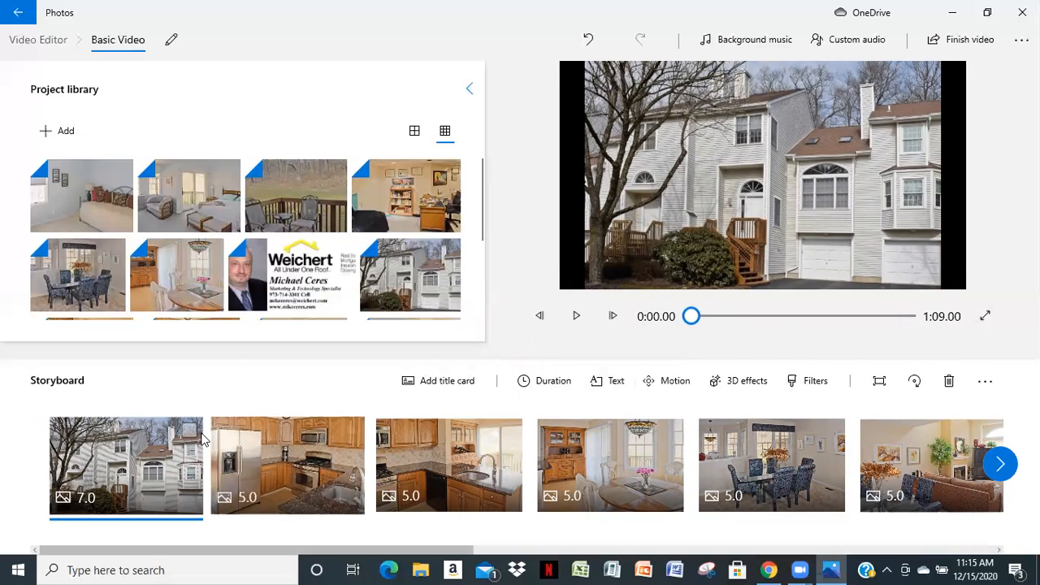
pyautogui.click(615, 382)
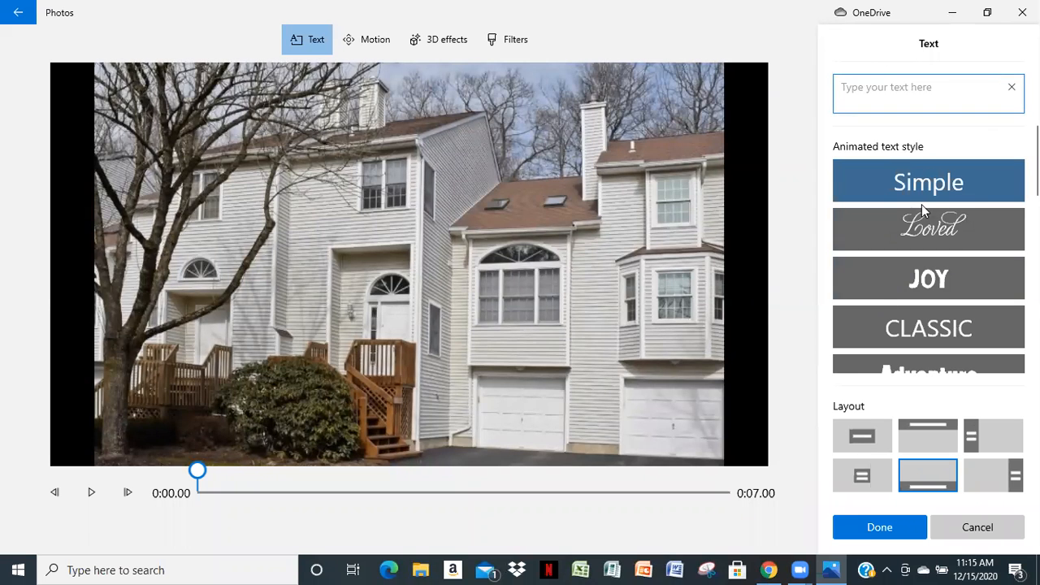
pyautogui.scroll(-2, 904, 217)
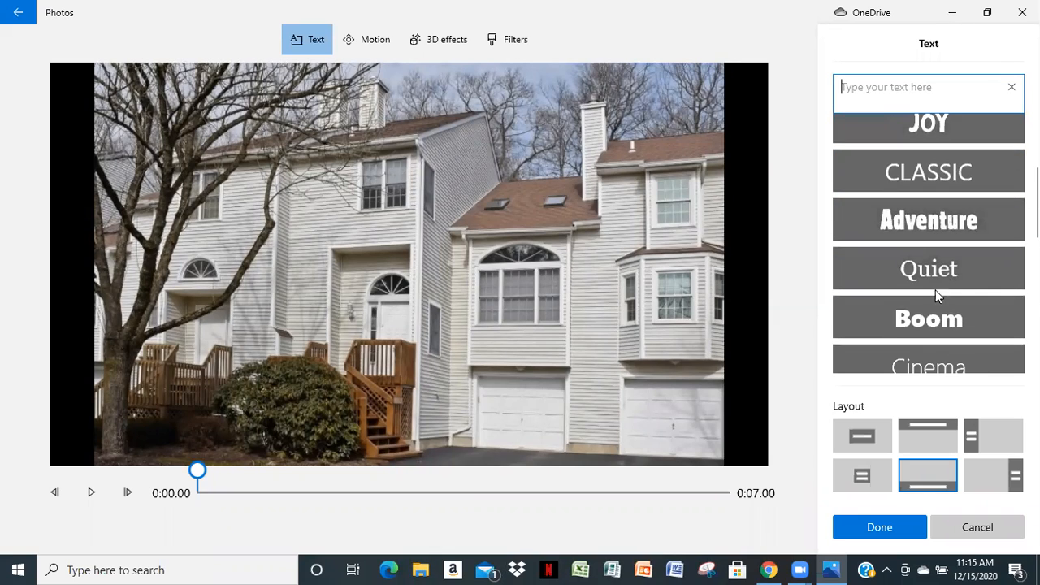
pyautogui.click(929, 319)
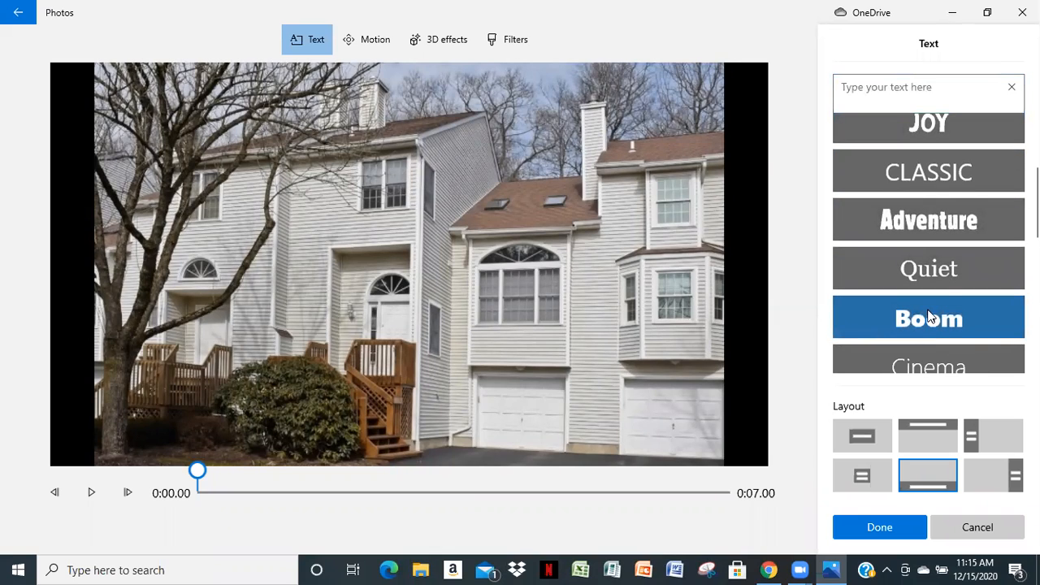
# Enter the property's street address as the overlay's first line and its town, state and ZIP code as the second
pyautogui.click(929, 94)
pyautogui.click(941, 88)
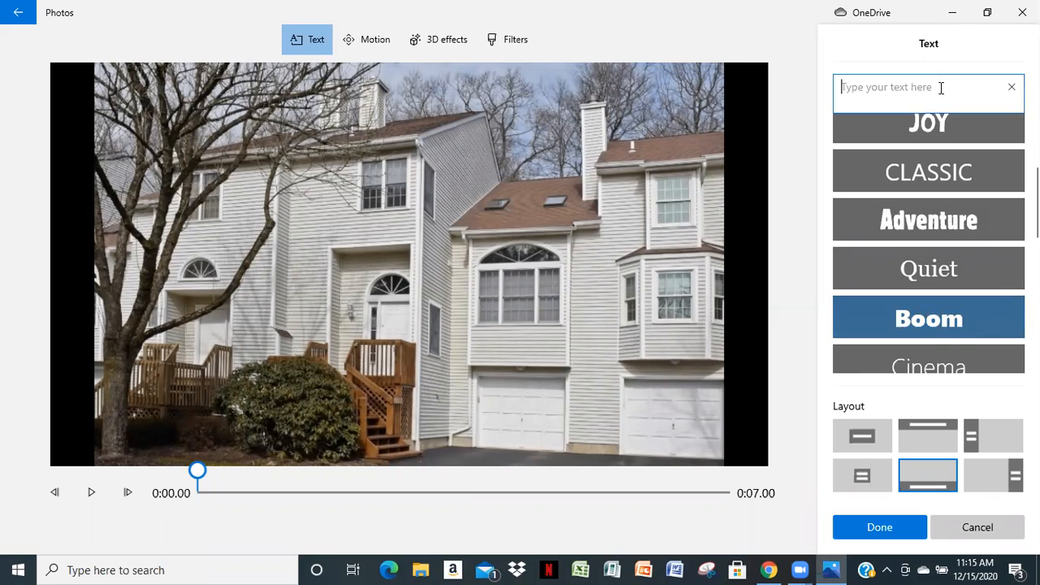
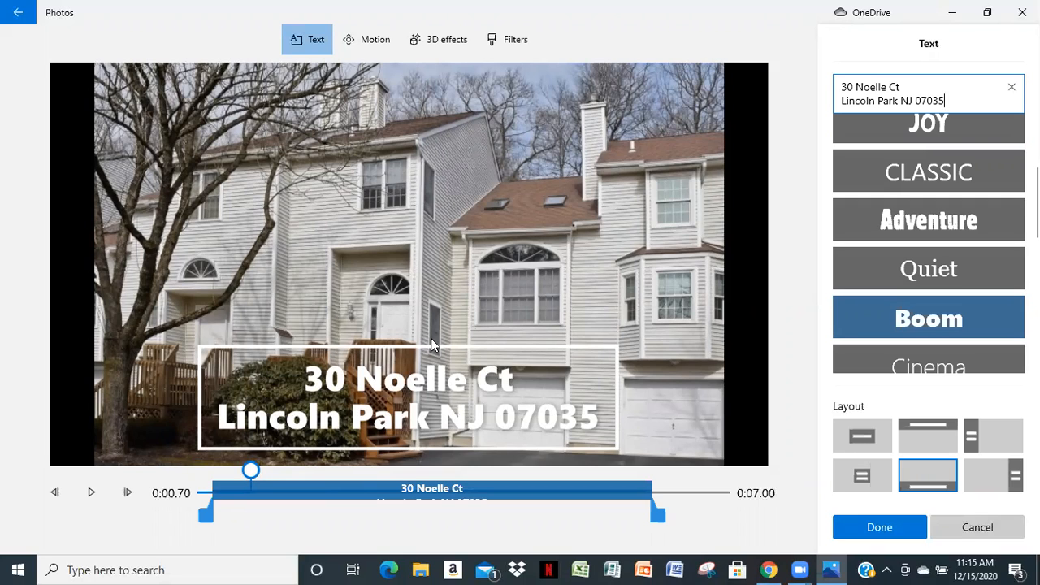
# Try the Left, Title 1 and Right layouts for the address text, and settle on the layout along the picture's upper edge
pyautogui.click(916, 429)
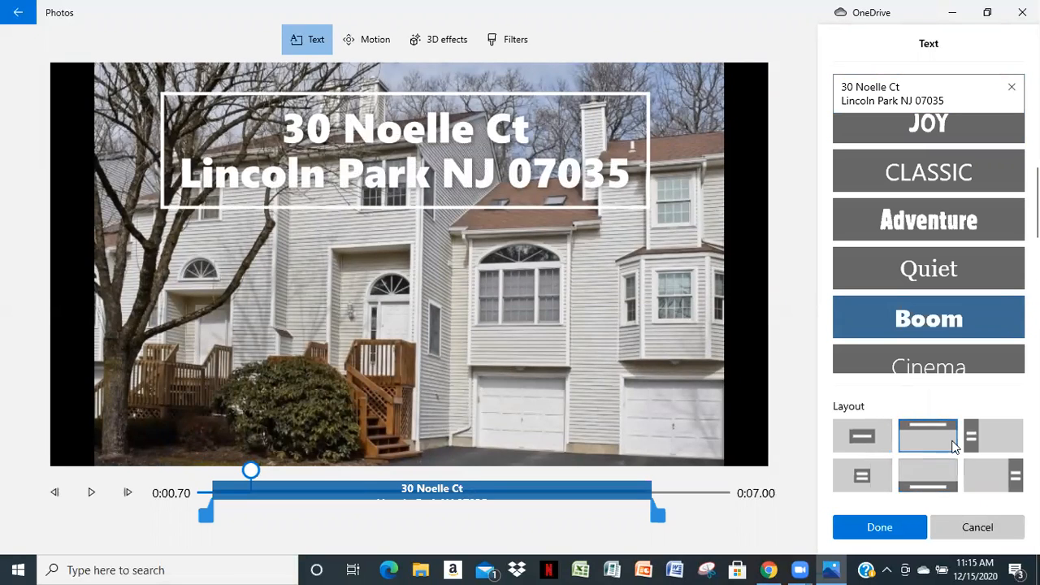
pyautogui.click(983, 434)
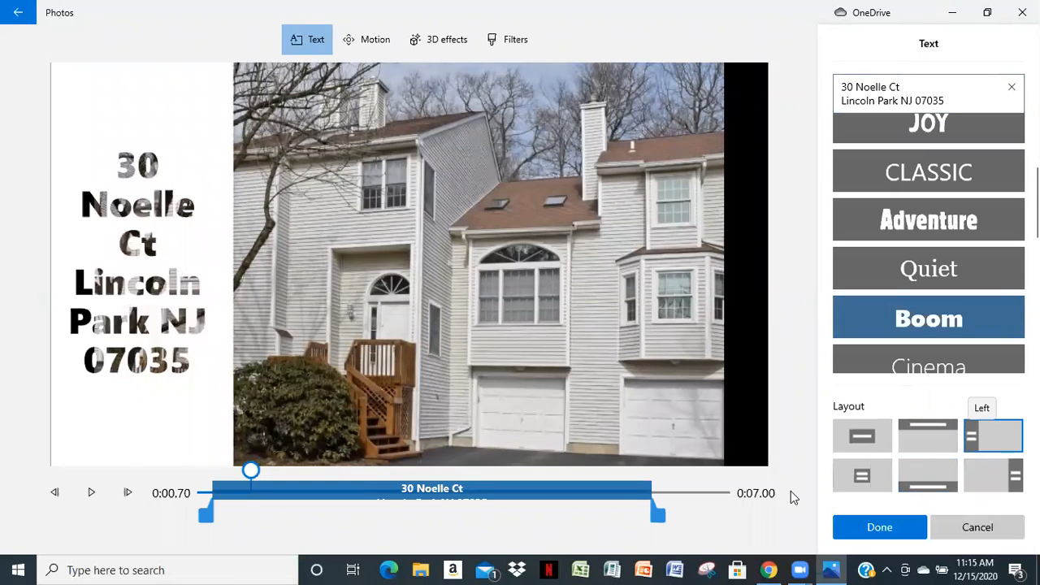
pyautogui.click(855, 439)
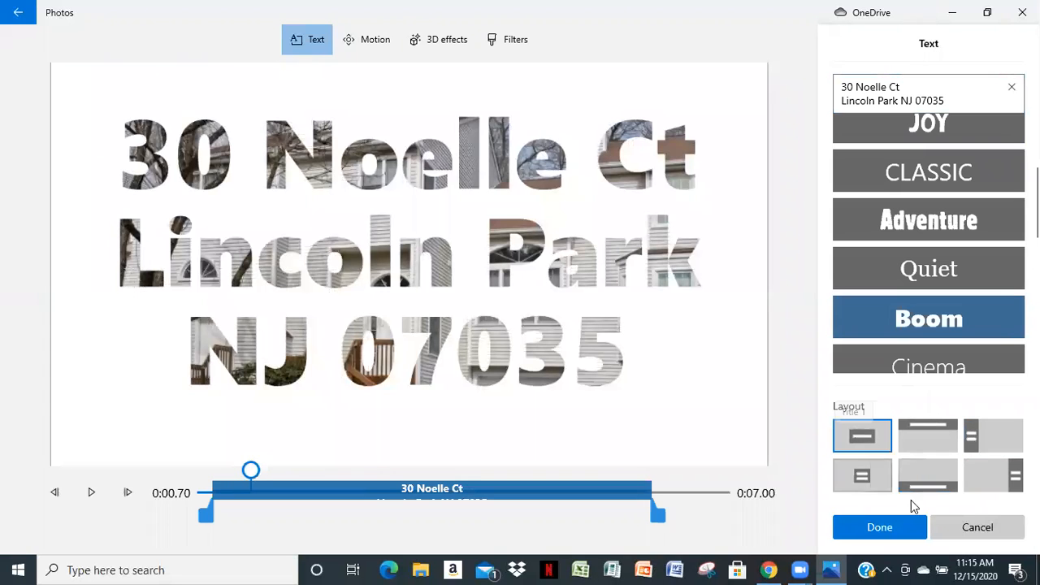
pyautogui.click(990, 480)
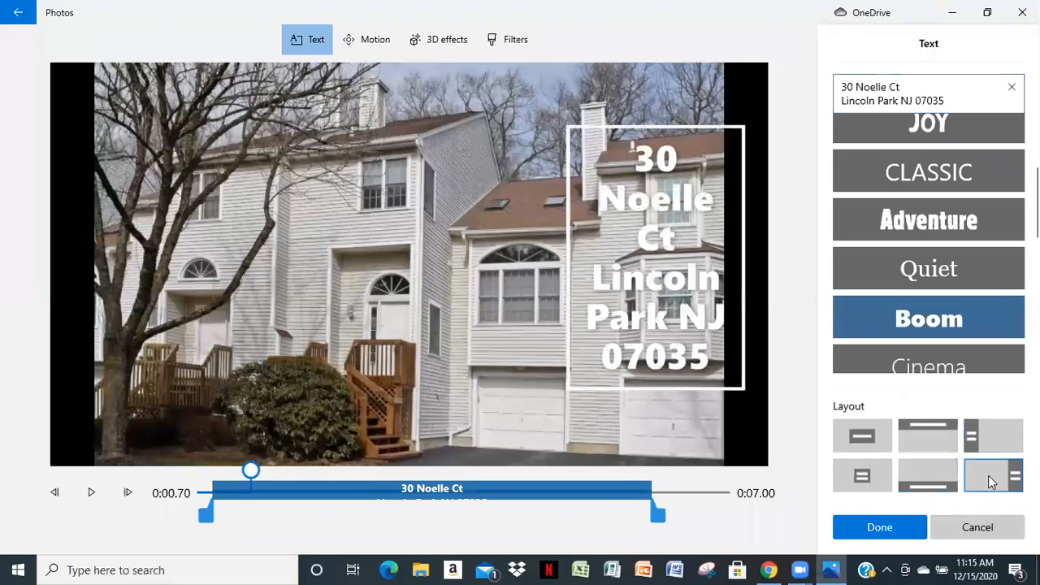
pyautogui.click(919, 433)
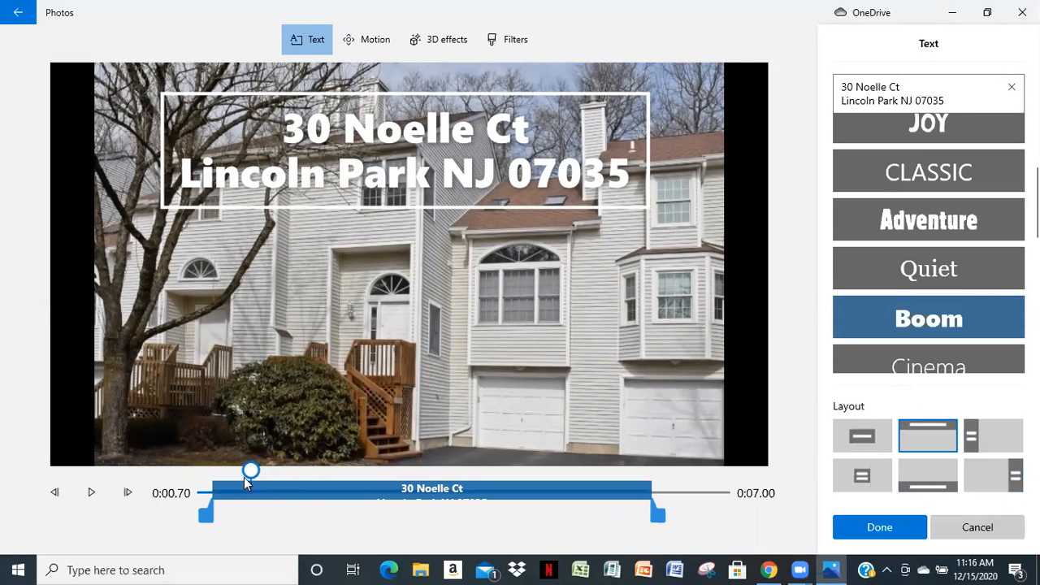
# Set the address text to show from 2 seconds until the end of the clip at 7 seconds, and apply the overlay
pyautogui.moveTo(209, 512); pyautogui.dragTo(287, 513)
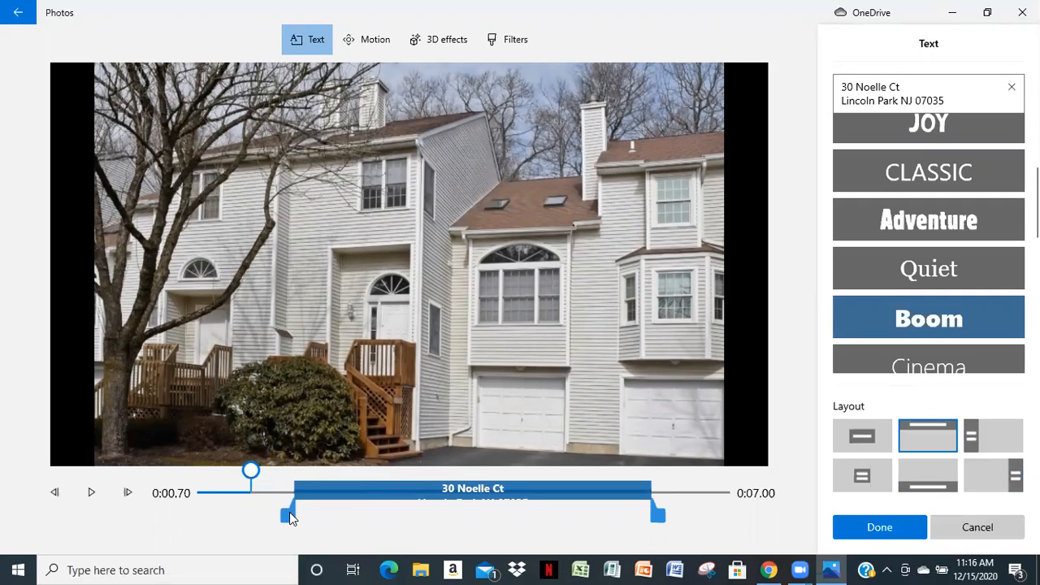
pyautogui.moveTo(251, 473); pyautogui.dragTo(291, 472)
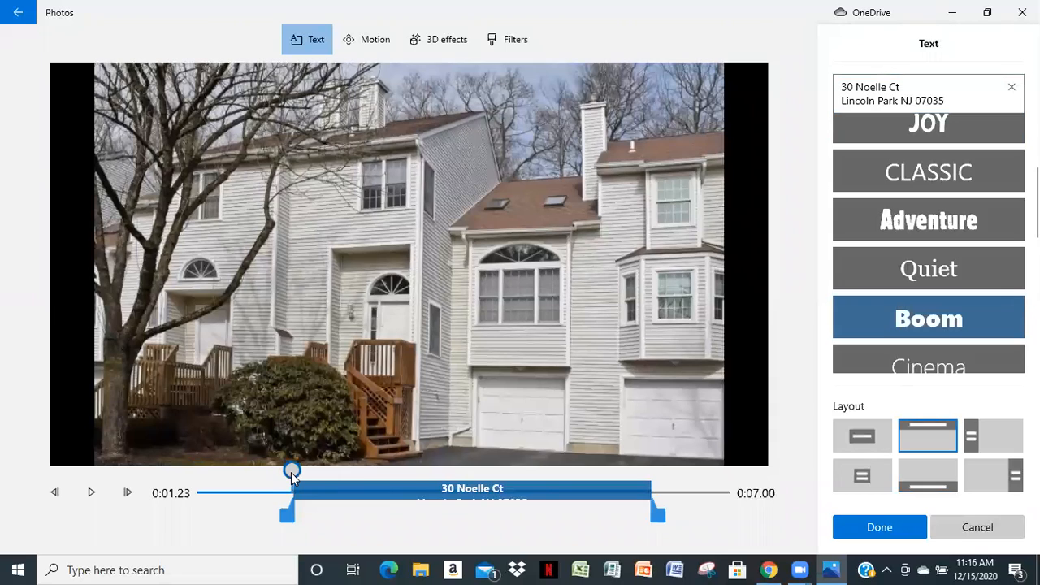
pyautogui.click(316, 475)
pyautogui.moveTo(319, 473); pyautogui.dragTo(353, 469)
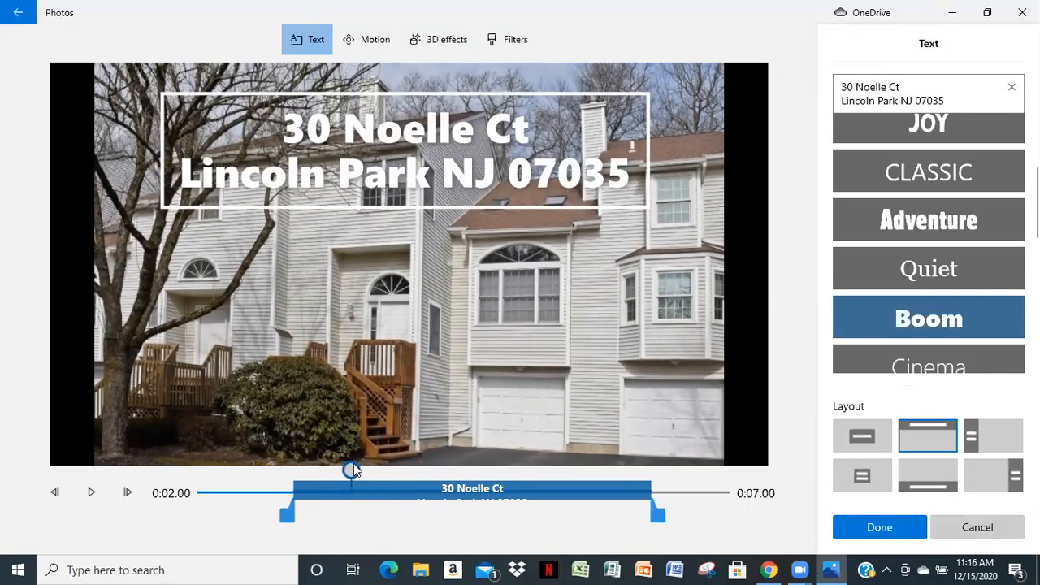
pyautogui.moveTo(288, 515); pyautogui.dragTo(355, 535)
pyautogui.moveTo(662, 521); pyautogui.dragTo(749, 512)
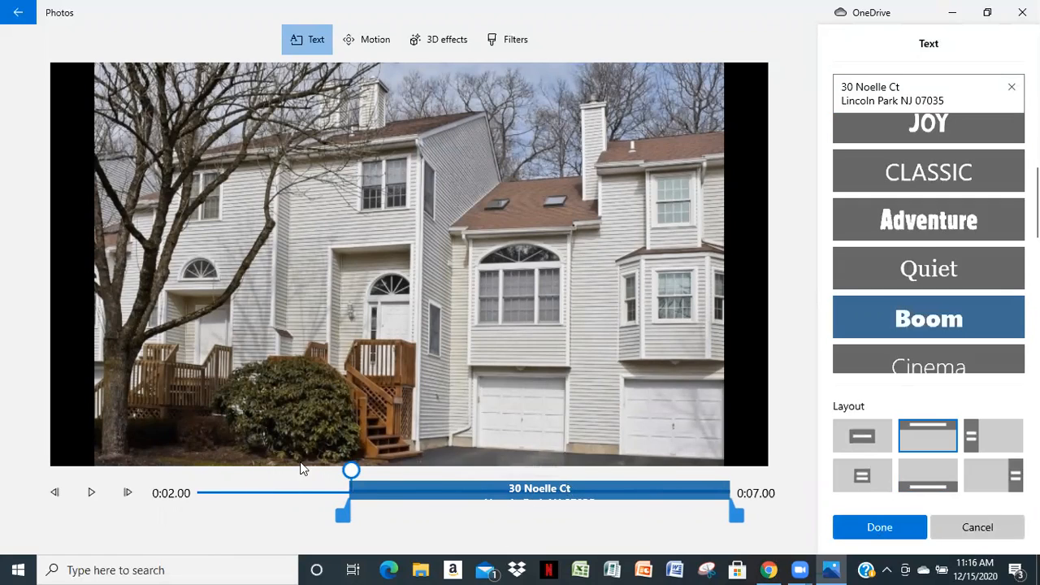
pyautogui.click(879, 527)
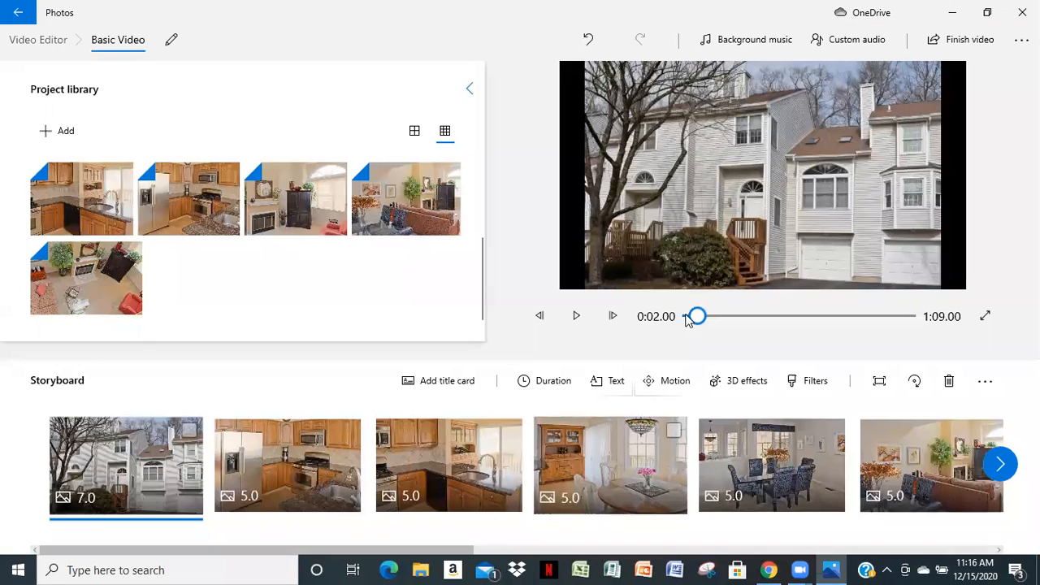
# Play the video from the beginning into the first kitchen clip to check the address overlay, and return to the start
pyautogui.click(686, 316)
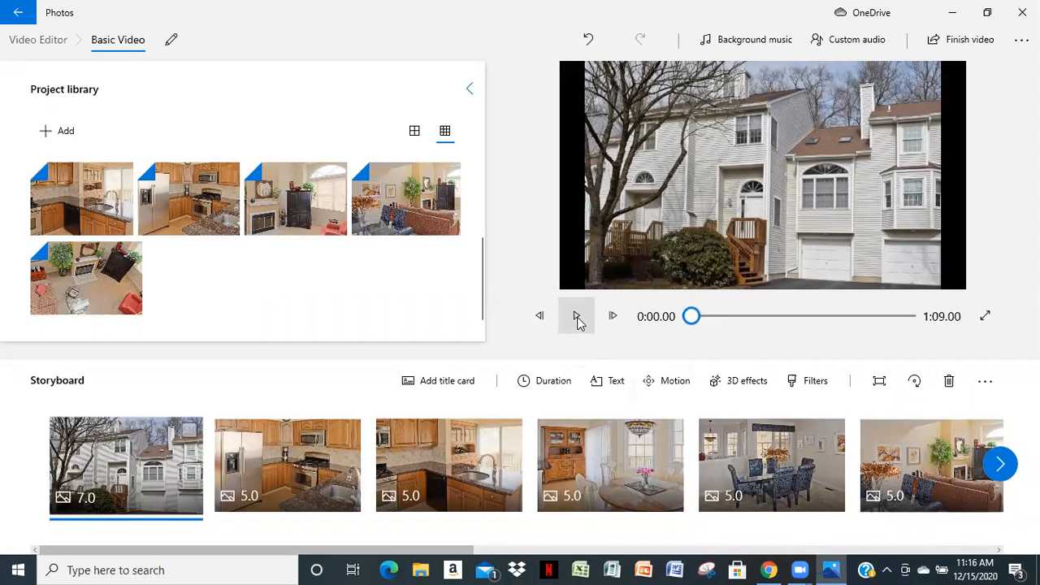
pyautogui.click(577, 317)
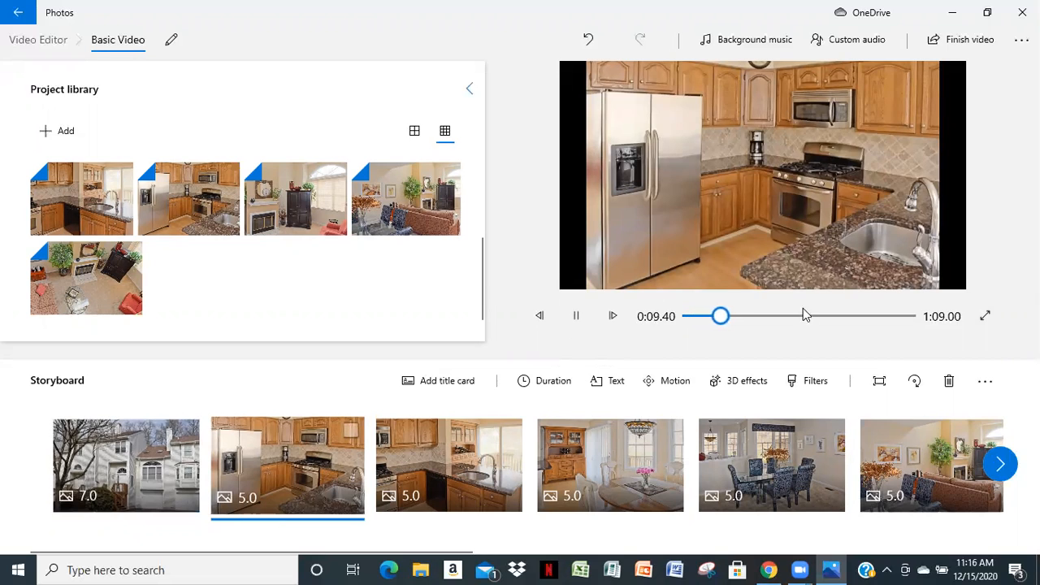
pyautogui.click(574, 322)
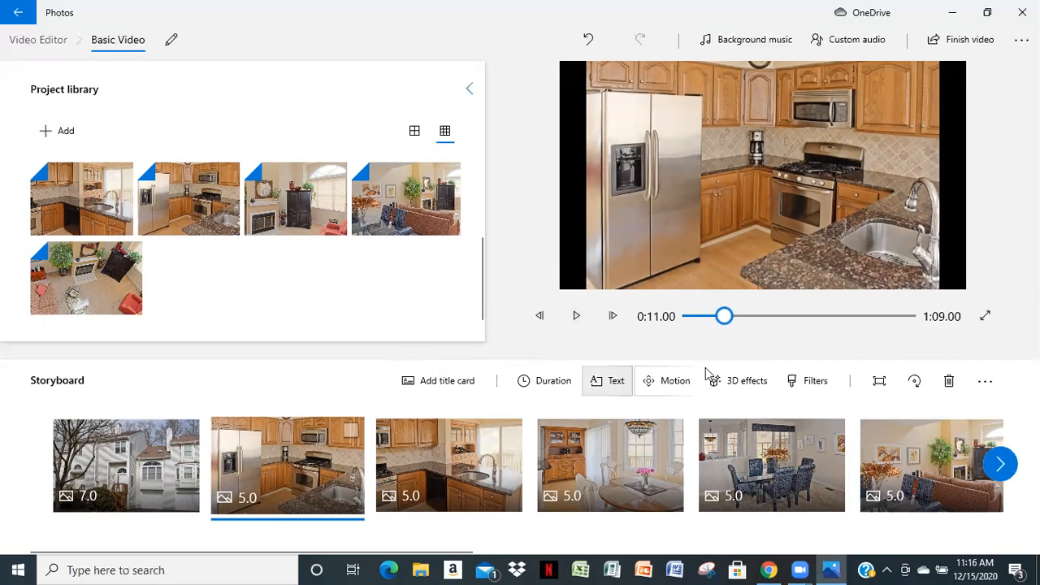
pyautogui.moveTo(729, 319); pyautogui.dragTo(689, 321)
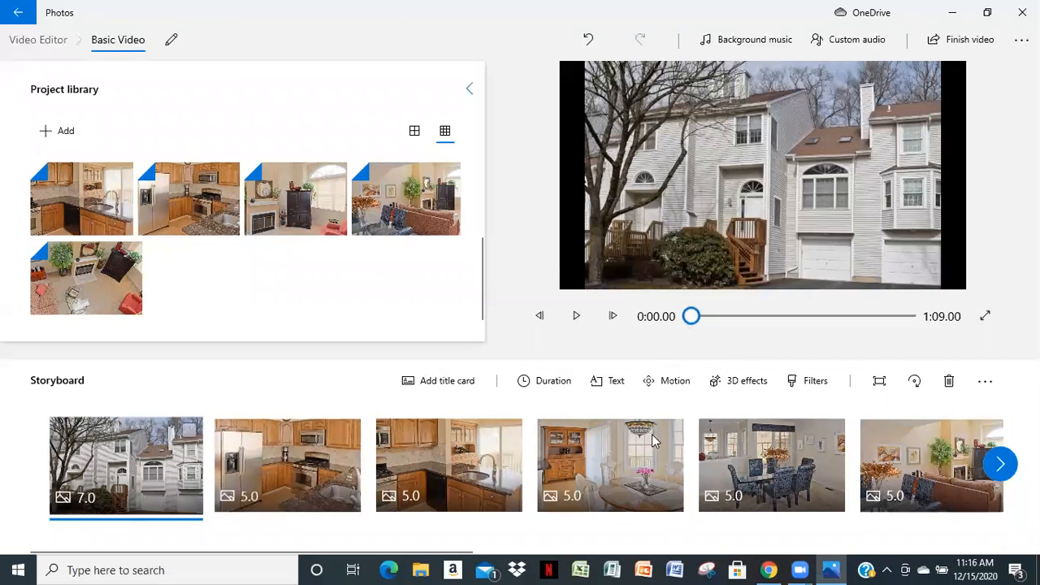
# Apply the Zoom in center motion to the opening townhouse exterior clip
pyautogui.click(662, 385)
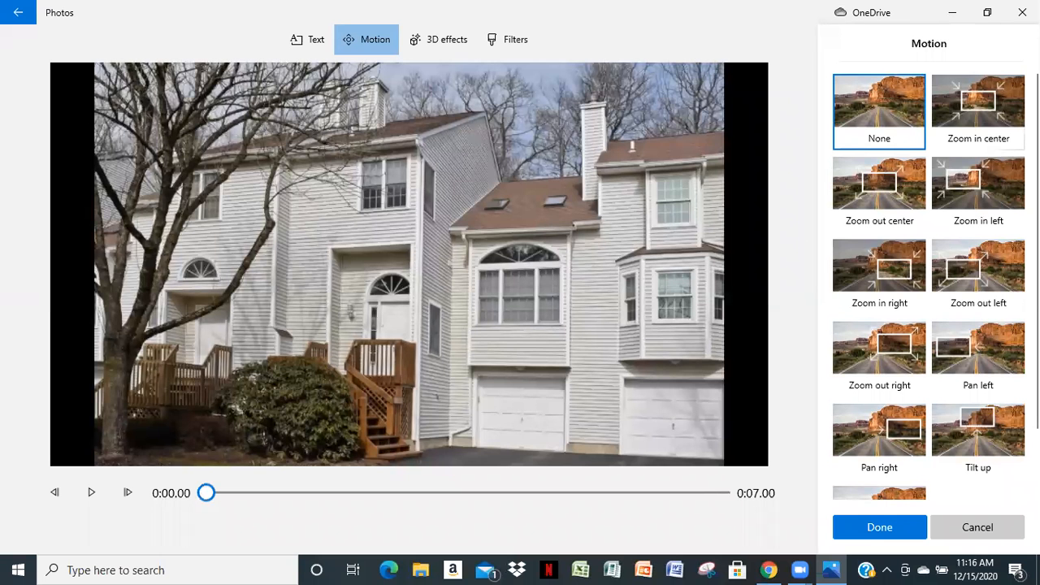
pyautogui.click(983, 110)
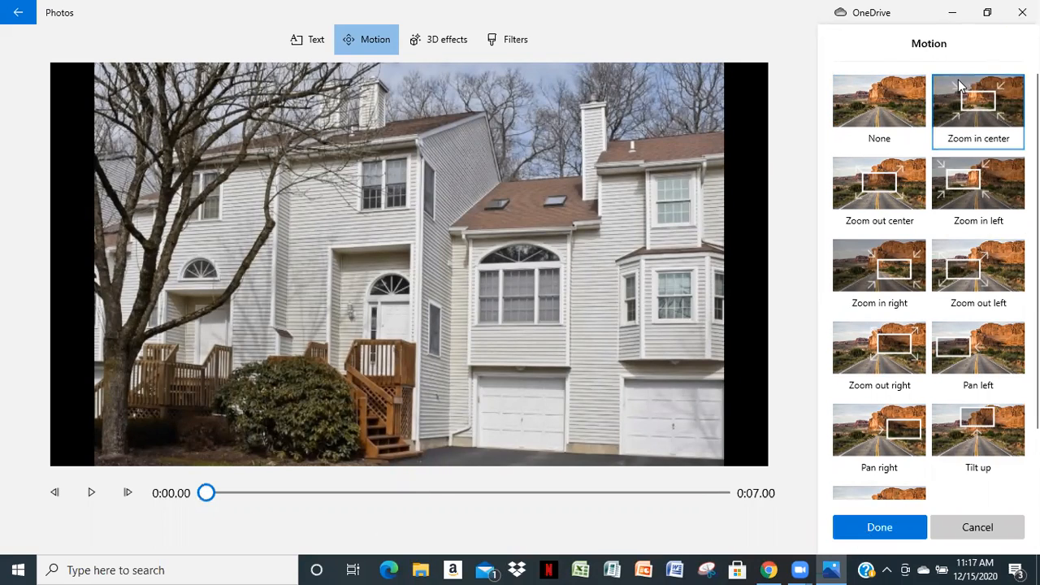
pyautogui.click(884, 524)
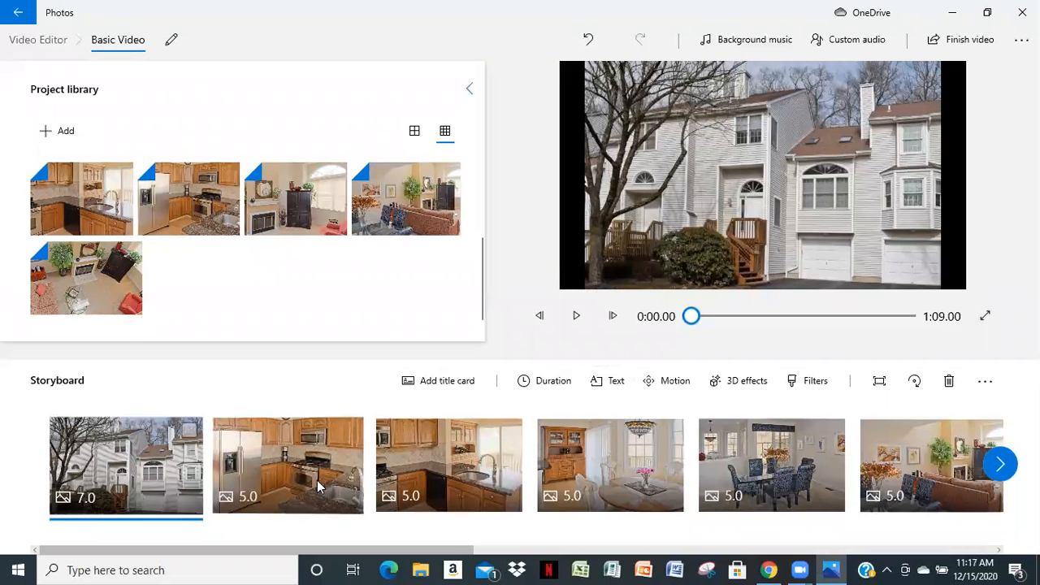
# Apply the Zoom out center motion to the kitchen clip with the refrigerator
pyautogui.click(297, 470)
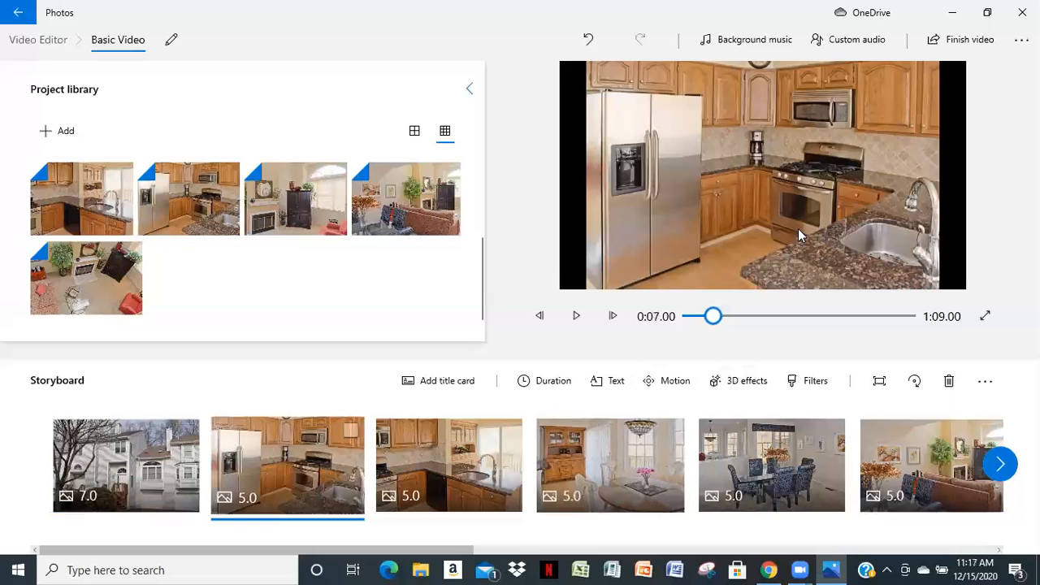
pyautogui.click(678, 381)
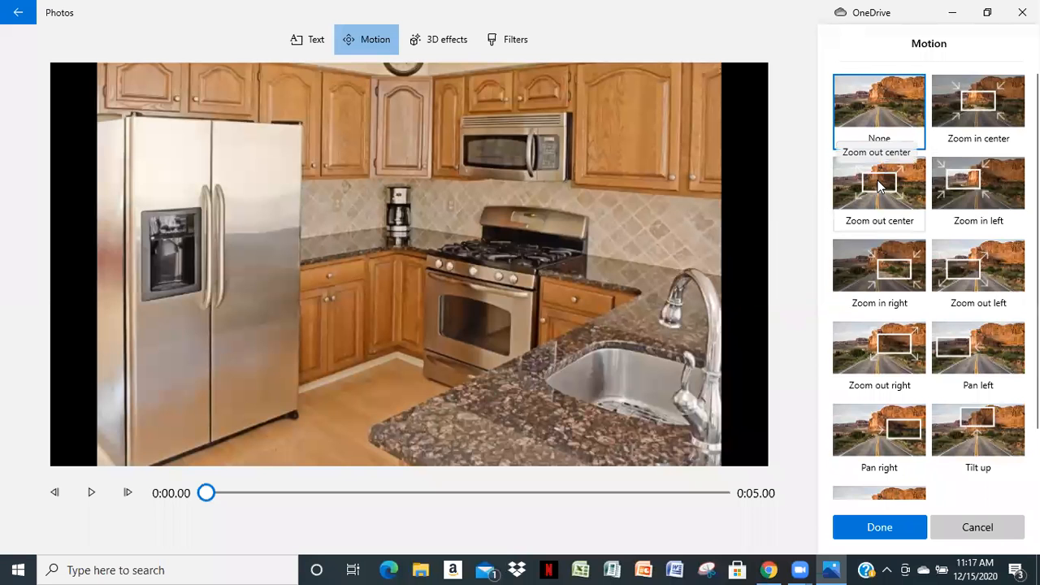
pyautogui.click(880, 185)
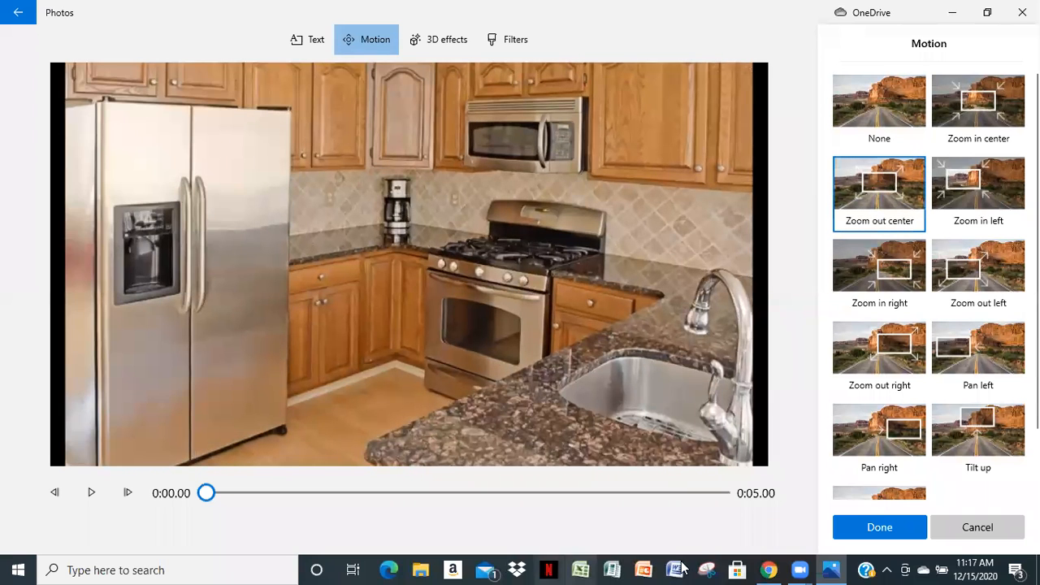
pyautogui.click(885, 527)
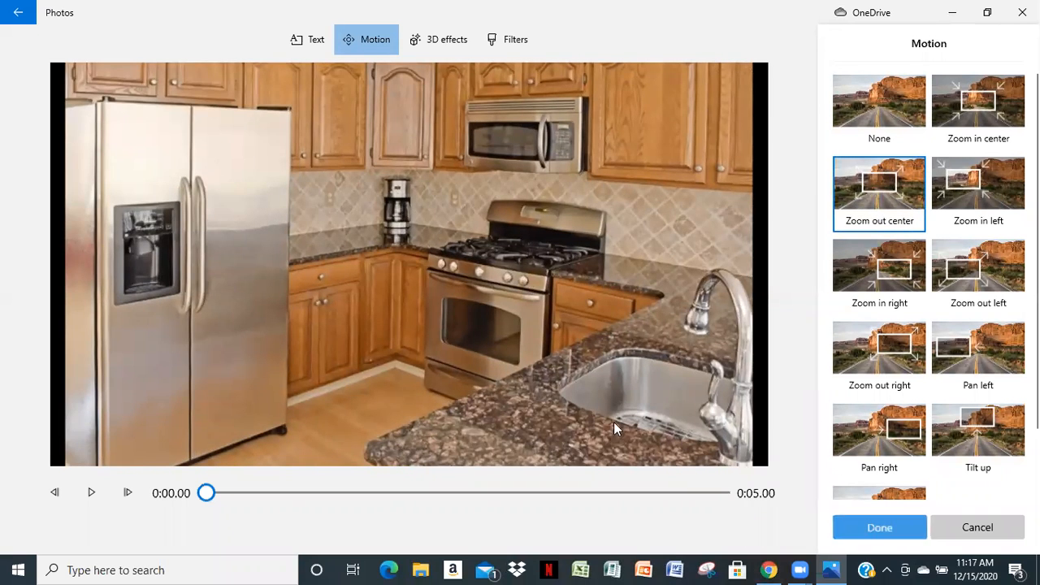
# Apply the Zoom in right motion to the second kitchen clip, showing the black dishwasher
pyautogui.click(451, 459)
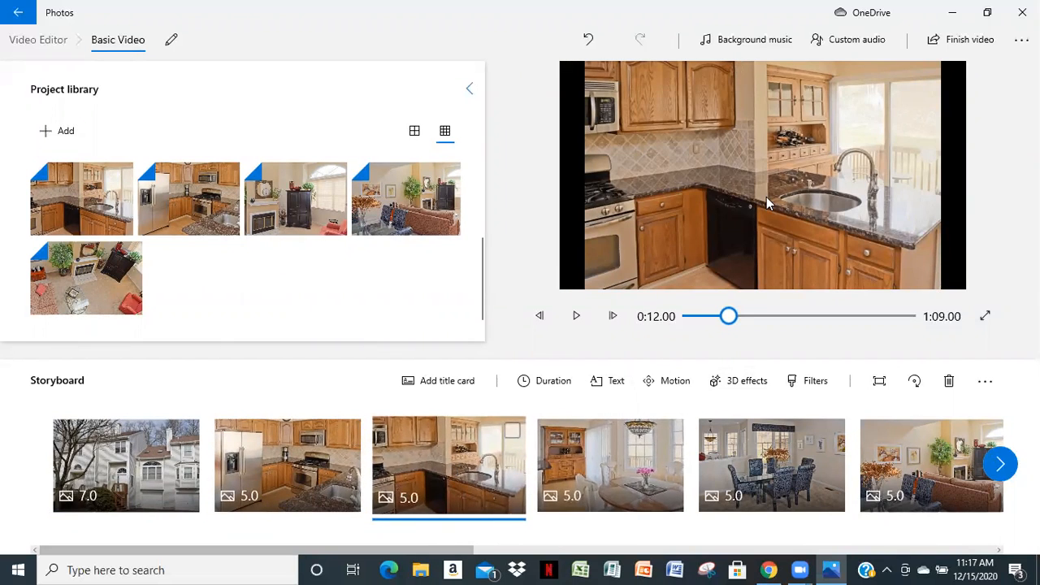
pyautogui.click(679, 380)
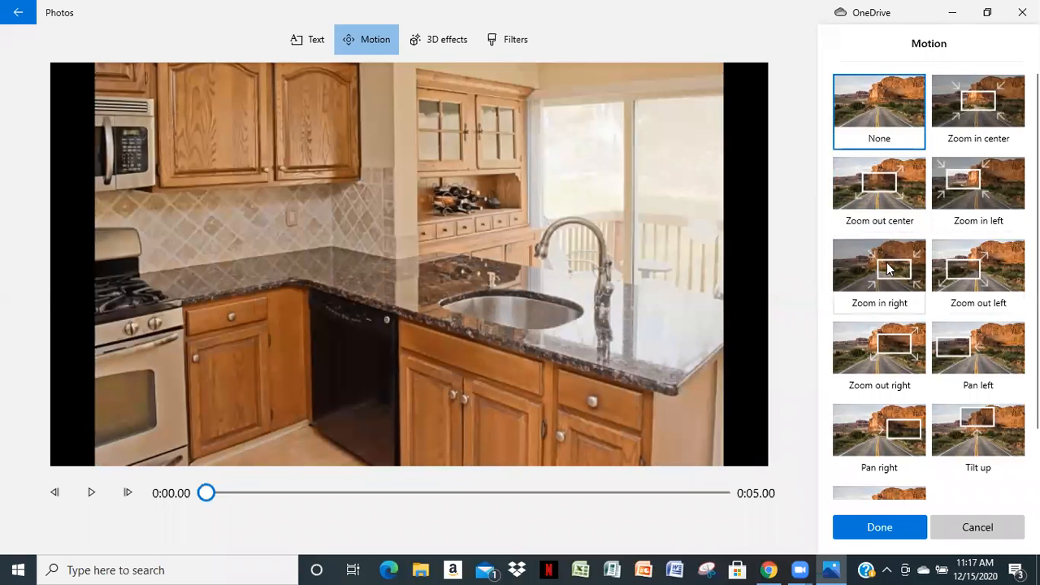
pyautogui.click(881, 268)
pyautogui.click(878, 528)
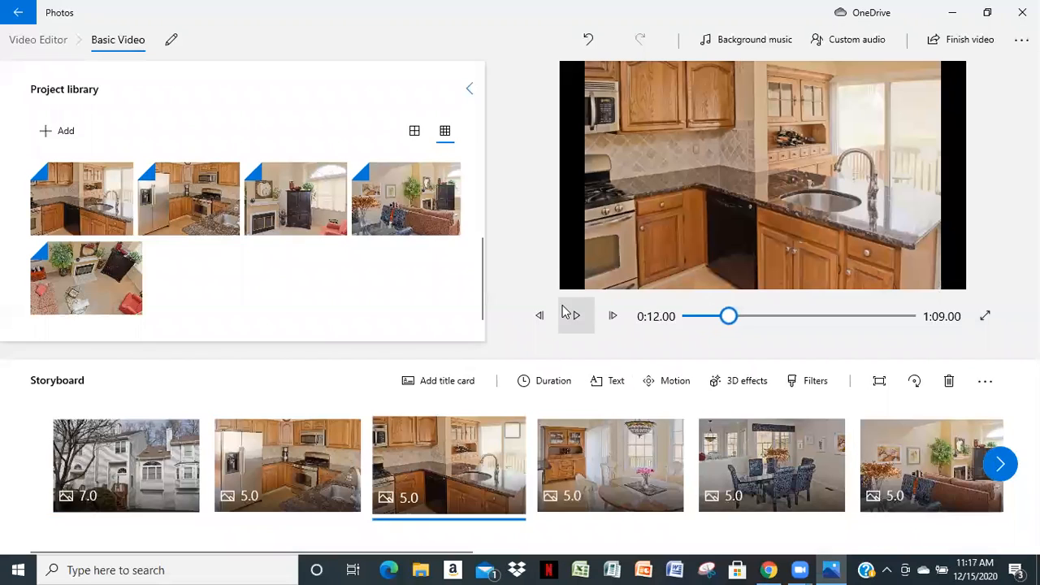
# Apply the Zoom out left motion to the breakfast nook clip with the round table and pink flowers
pyautogui.click(612, 457)
pyautogui.click(674, 390)
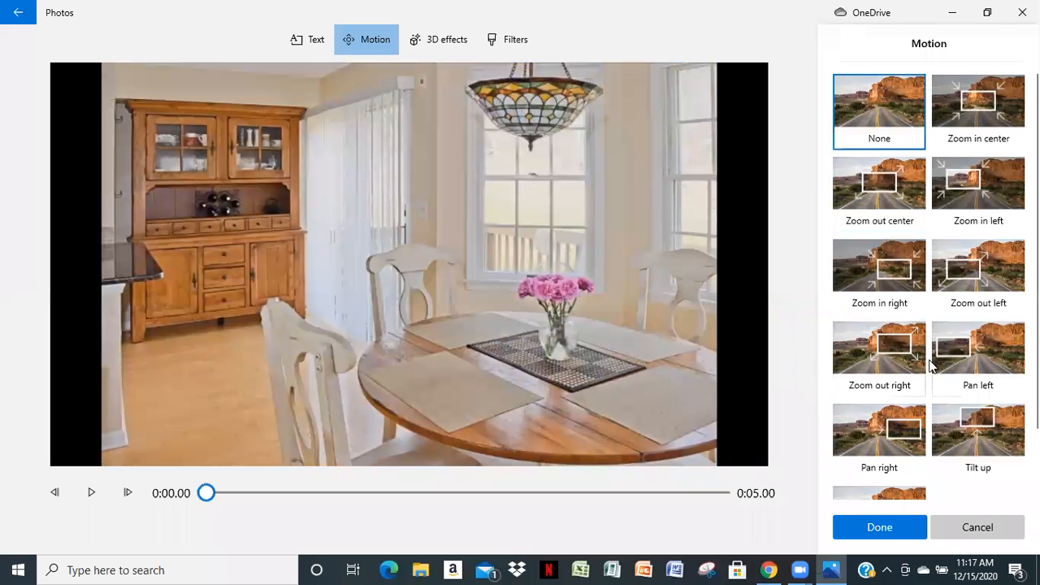
pyautogui.click(971, 275)
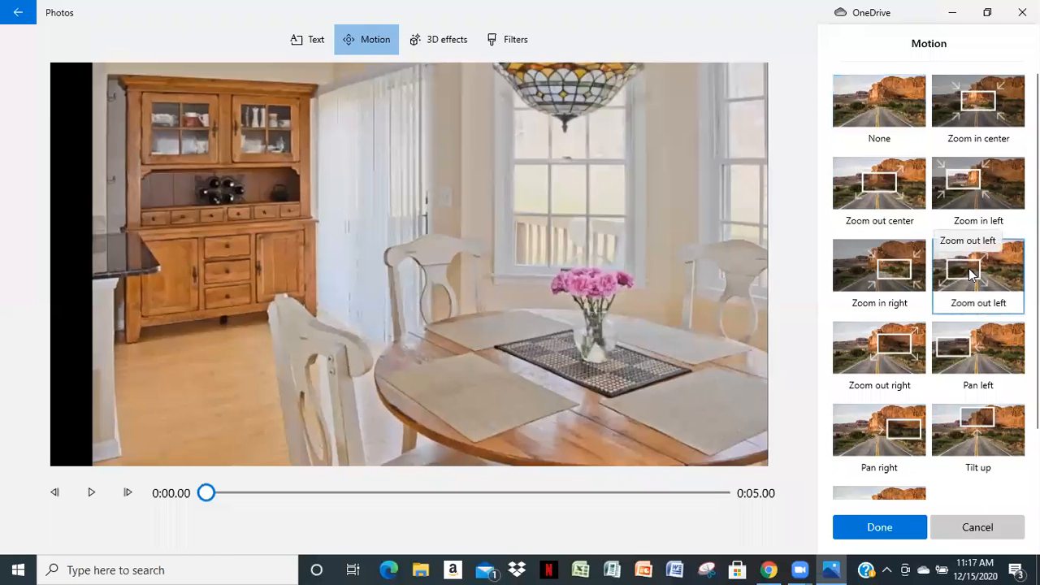
pyautogui.click(875, 527)
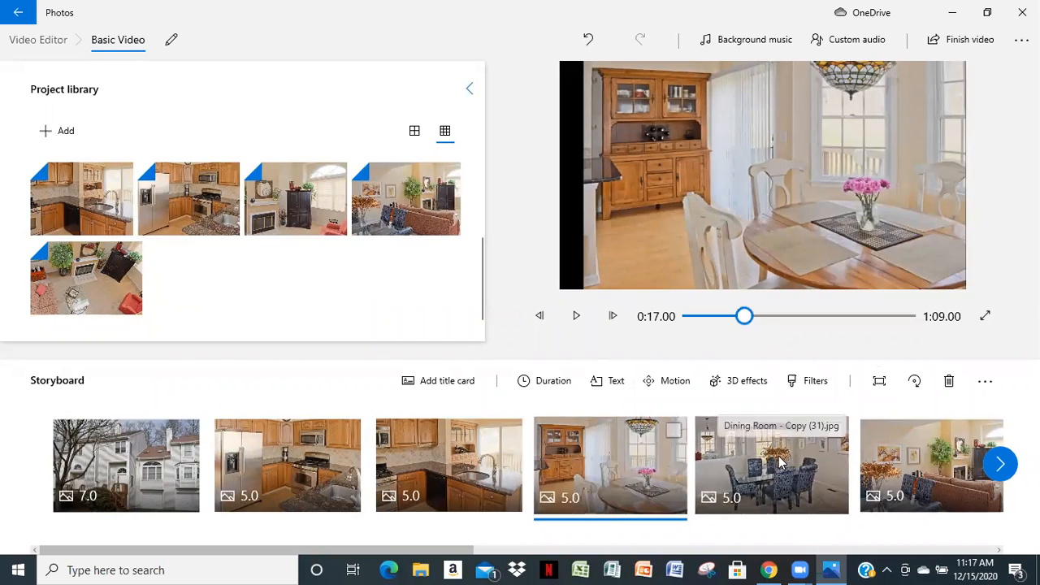
# Apply the Zoom out center motion to the dining room clip with the glass table and patterned chairs
pyautogui.click(731, 491)
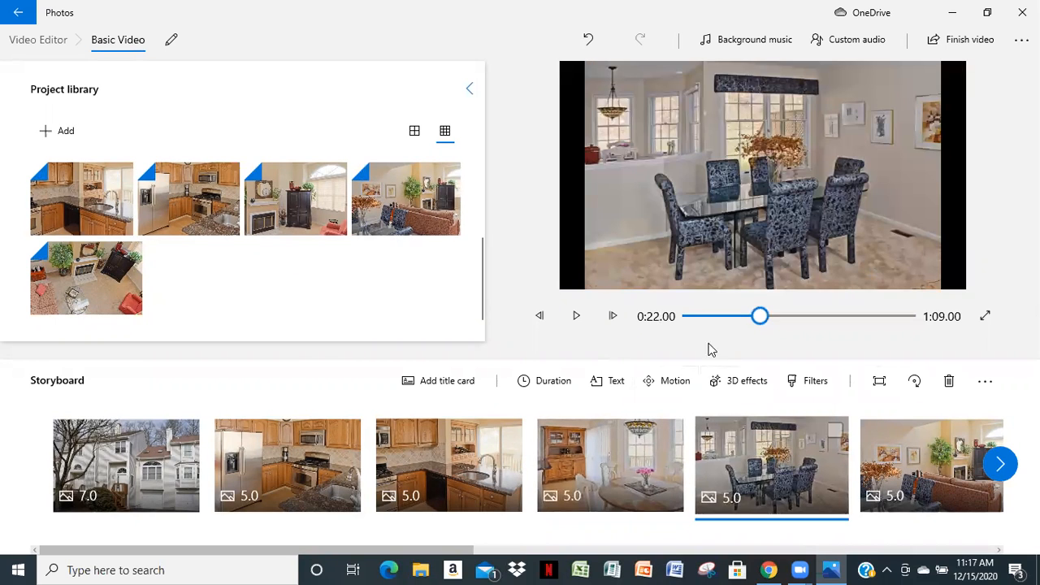
pyautogui.click(663, 381)
pyautogui.click(878, 178)
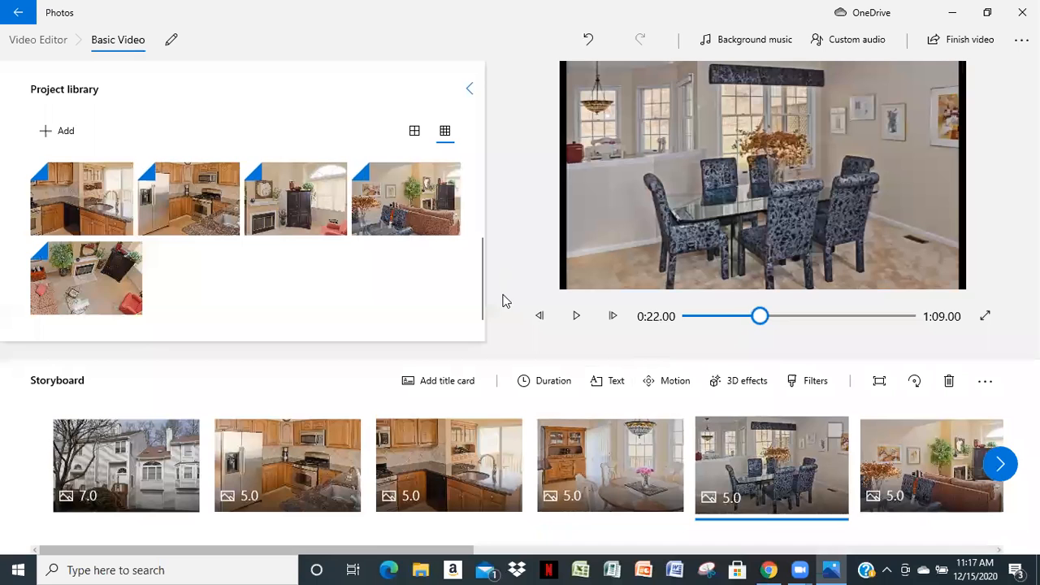
# Apply the Zoom in right motion to the living room clip showing the back of the sofa
pyautogui.click(923, 455)
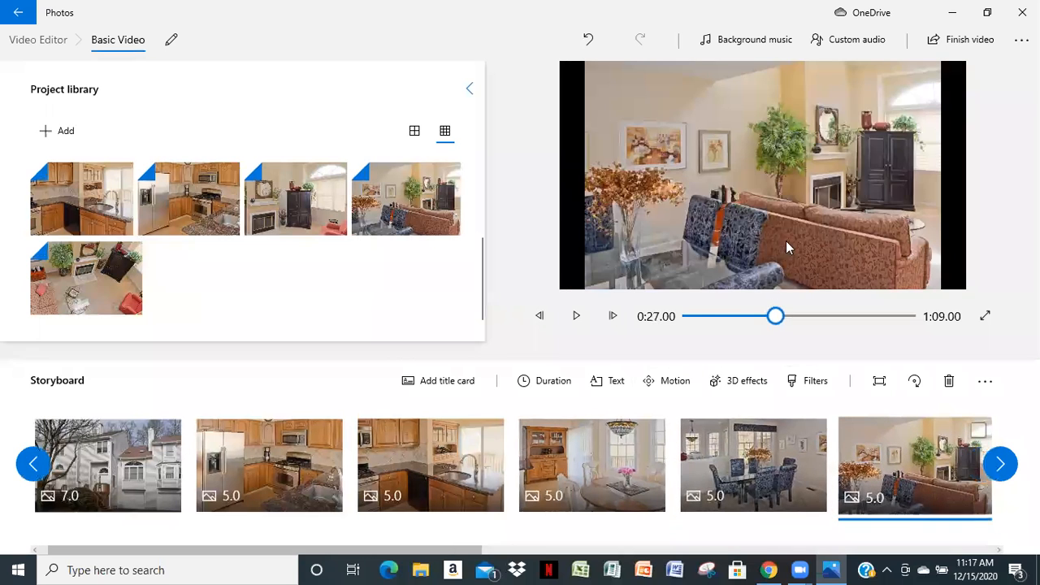
pyautogui.click(675, 381)
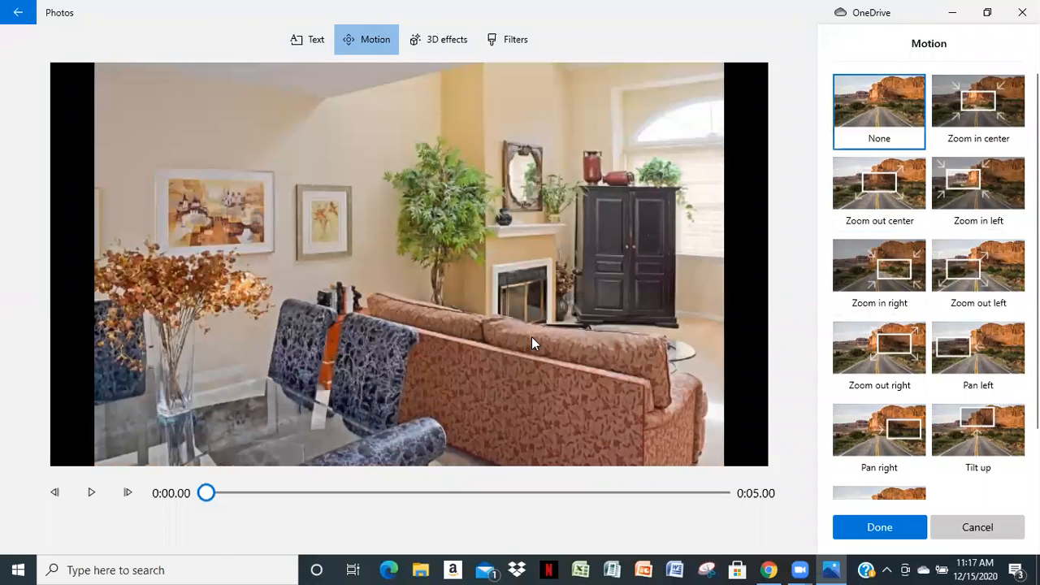
pyautogui.click(858, 260)
pyautogui.click(873, 526)
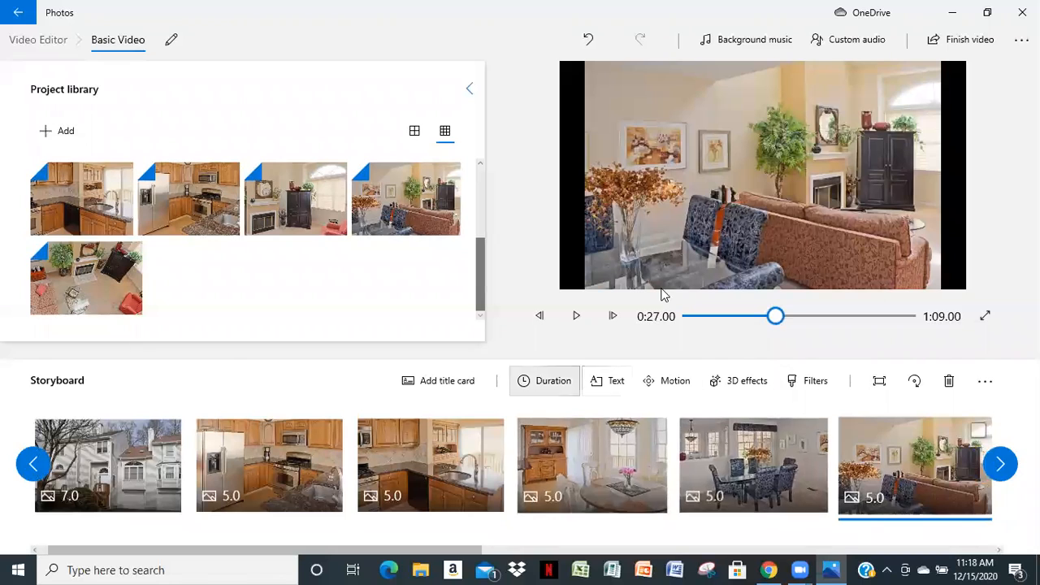
# Play the video from the beginning through the dining room clip to check the motion effects, and return to the start
pyautogui.moveTo(704, 331); pyautogui.dragTo(681, 349)
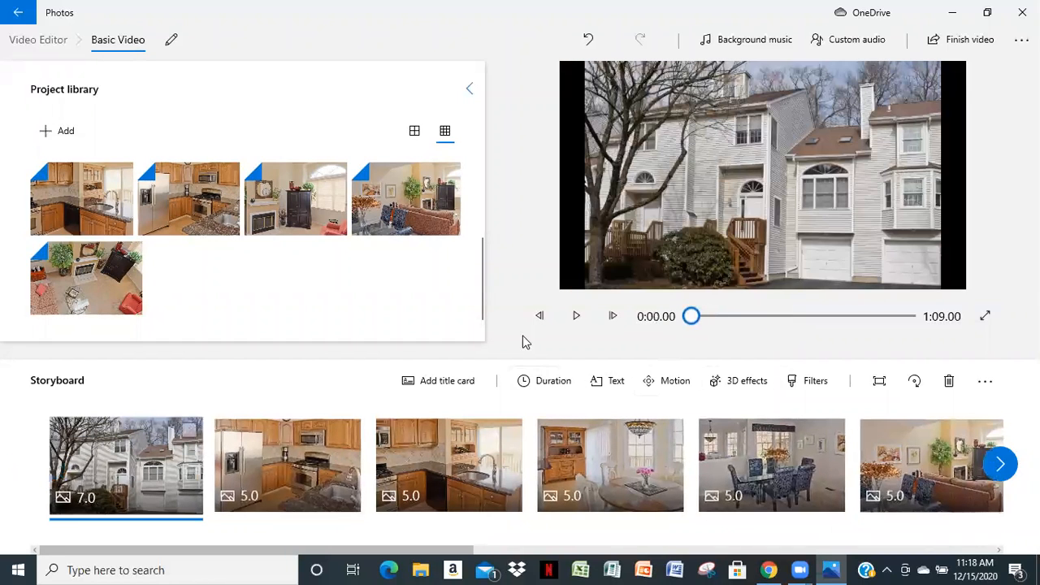
pyautogui.click(574, 317)
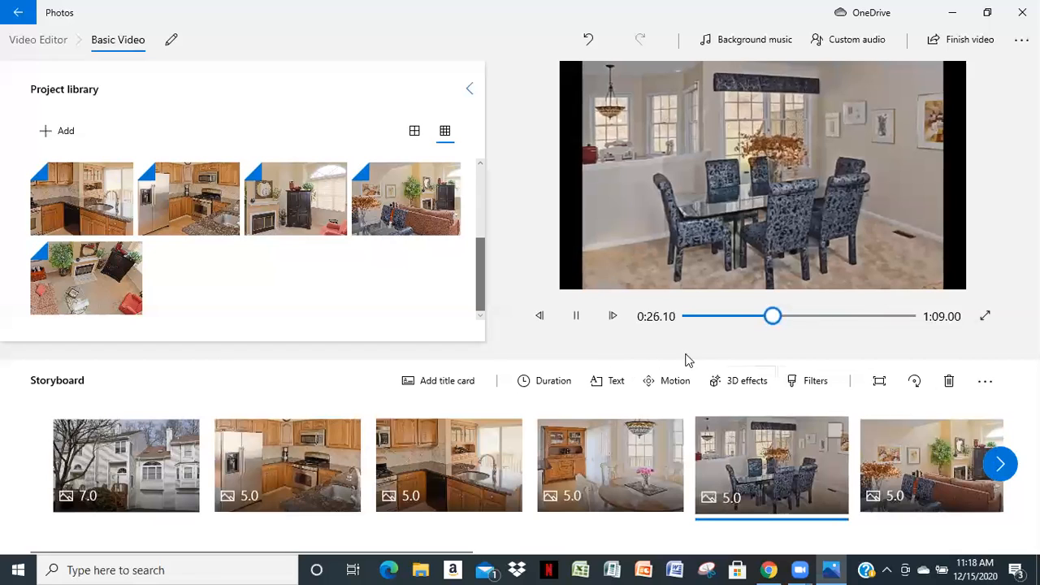
pyautogui.click(578, 319)
pyautogui.moveTo(778, 318); pyautogui.dragTo(685, 333)
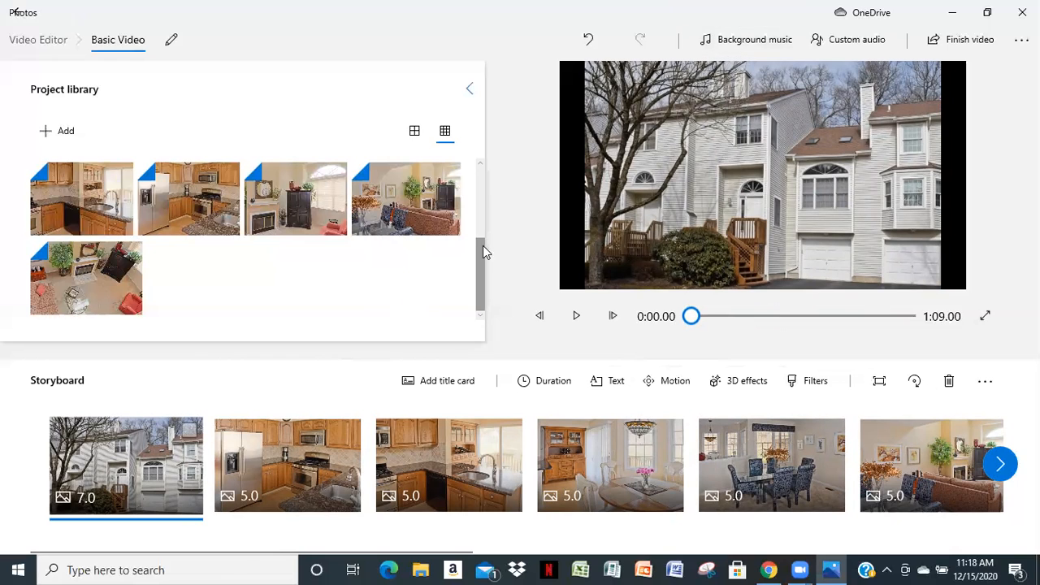
# Add the Reflecting Pool track as the video's background music
pyautogui.scroll(-8, 471, 218)
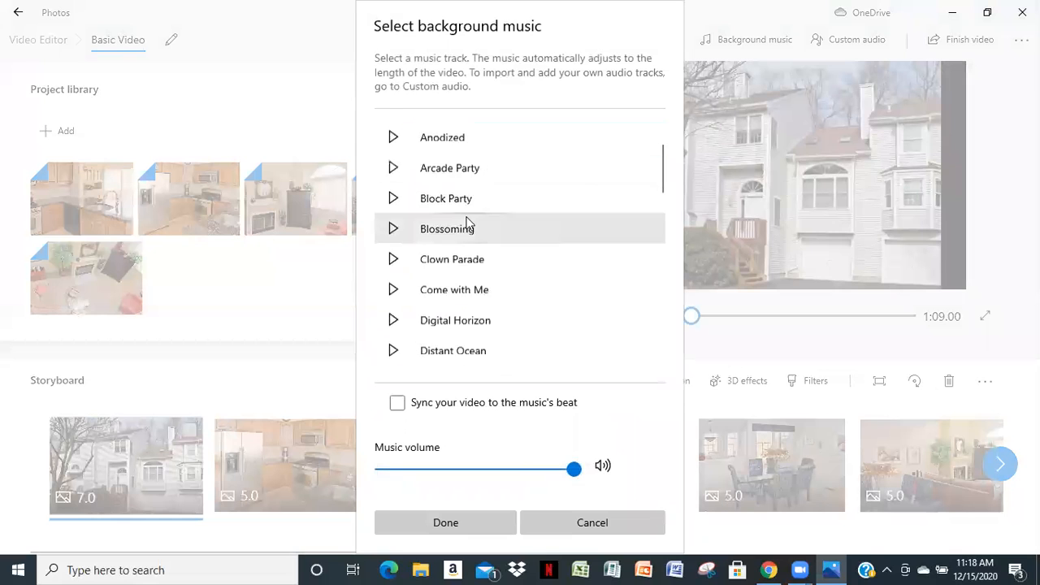
pyautogui.scroll(-5, 468, 221)
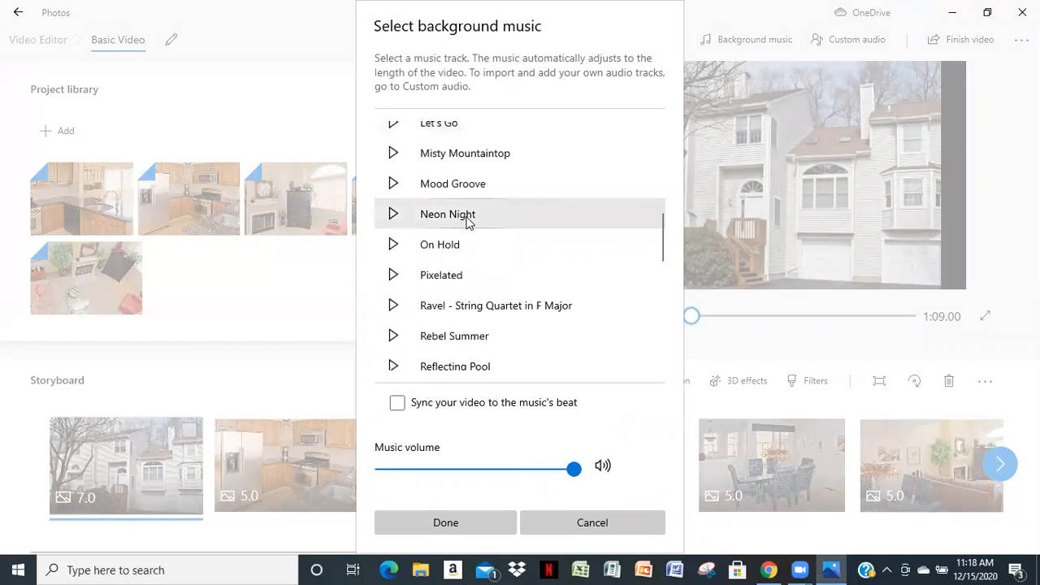
pyautogui.scroll(-5, 468, 221)
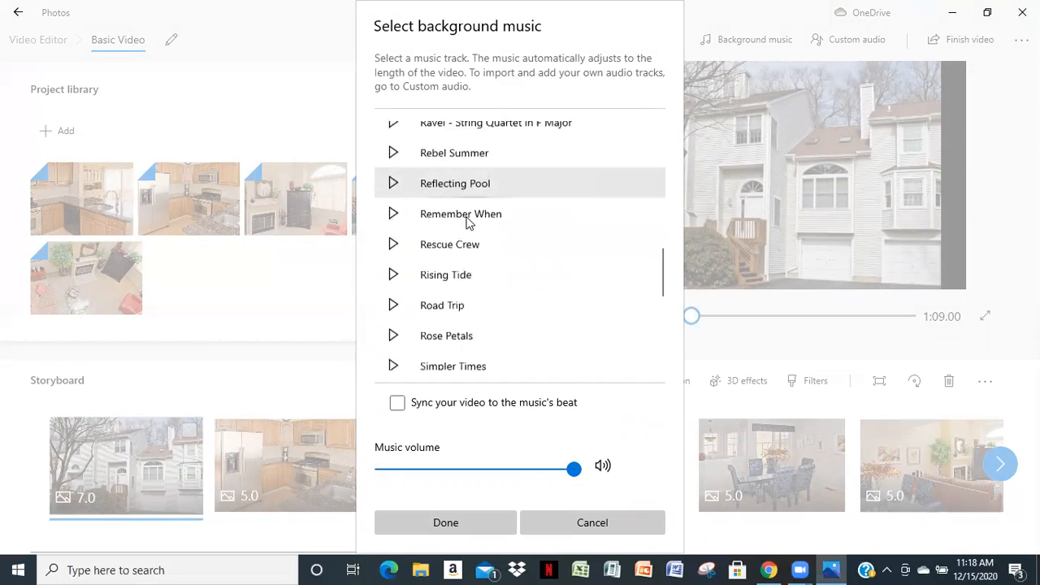
pyautogui.scroll(-4, 468, 221)
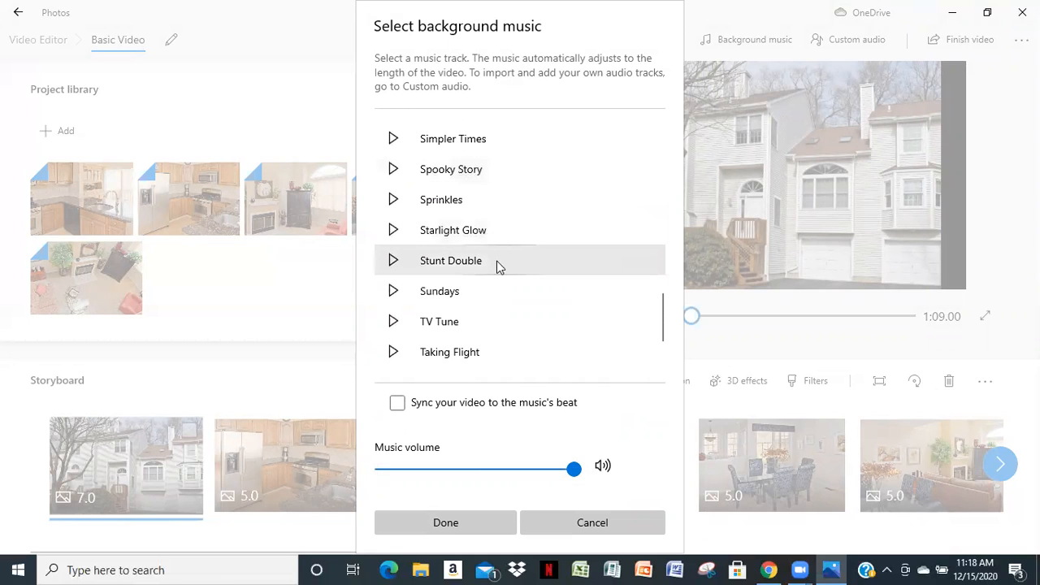
pyautogui.scroll(-3, 508, 254)
pyautogui.scroll(2, 509, 255)
pyautogui.scroll(3, 509, 254)
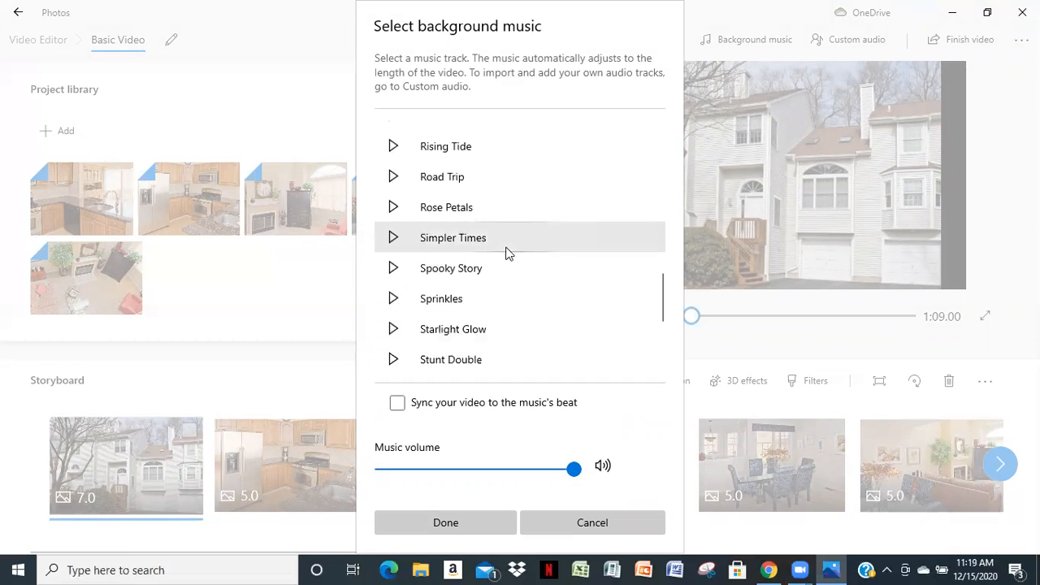
pyautogui.scroll(3, 475, 254)
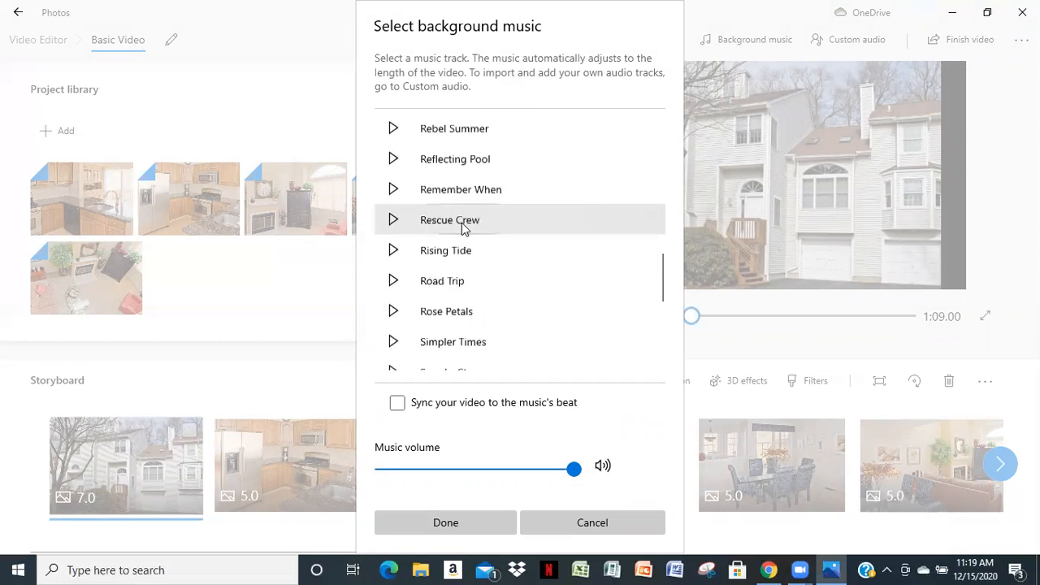
pyautogui.scroll(3, 463, 227)
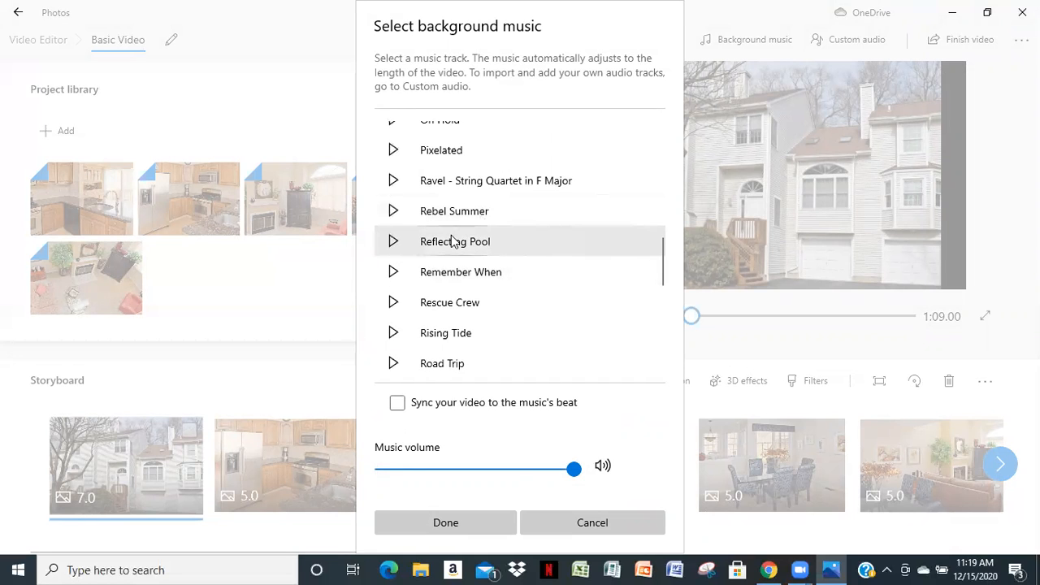
pyautogui.click(453, 245)
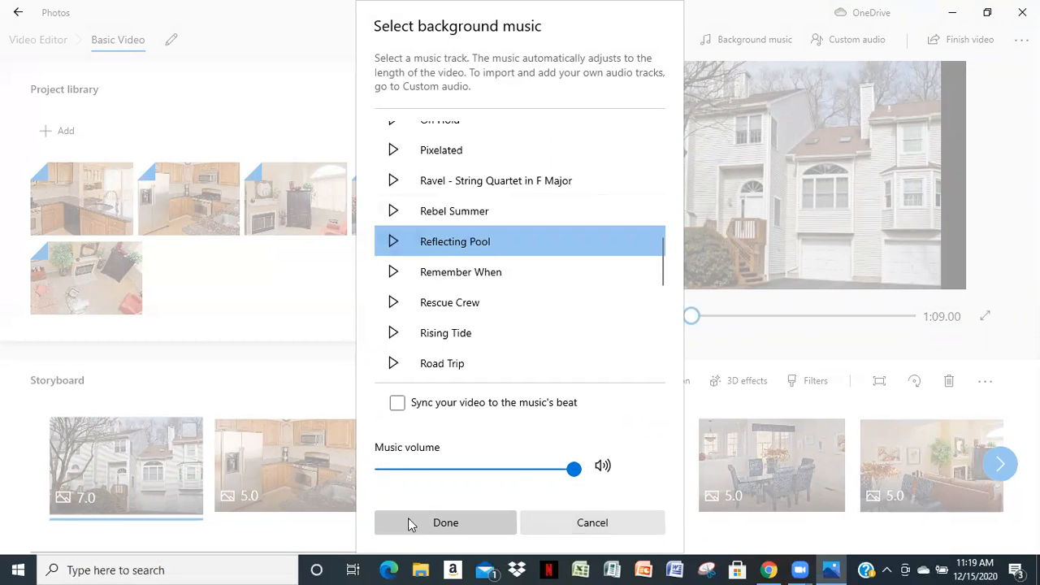
pyautogui.click(443, 522)
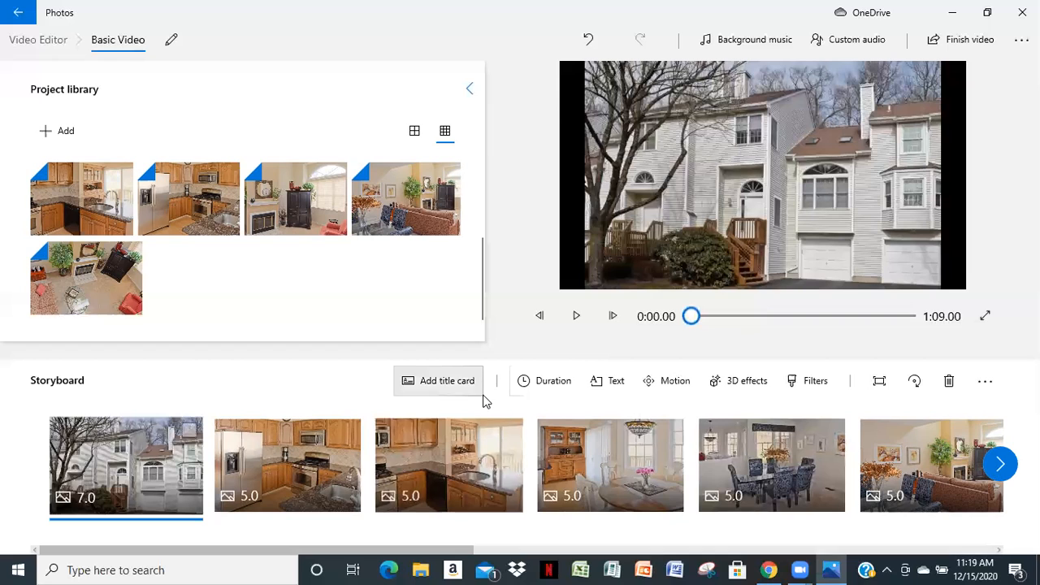
# Play the video from the beginning into the breakfast nook clip to check the background music, and pause it
pyautogui.click(578, 317)
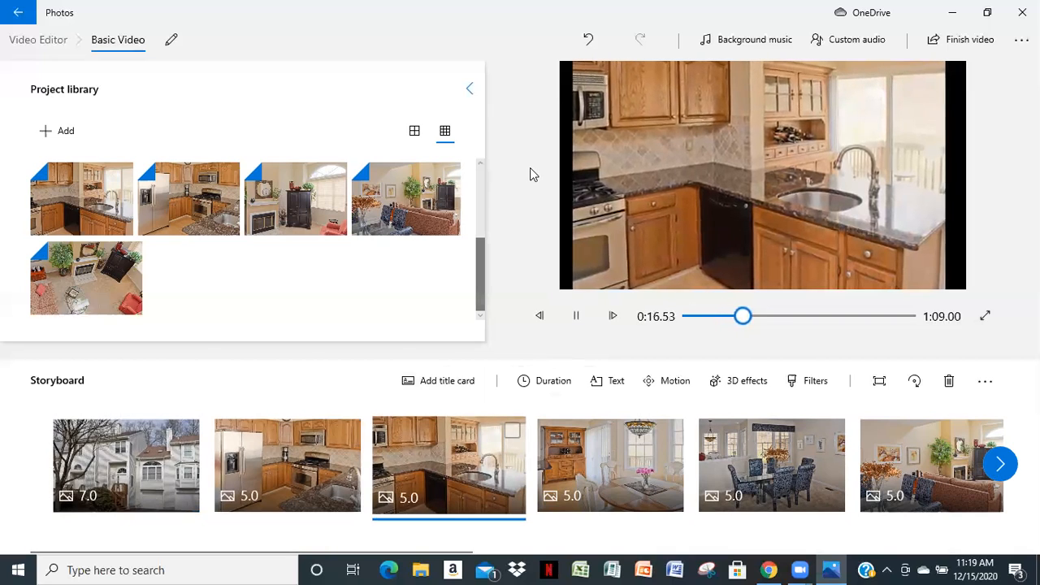
pyautogui.click(578, 318)
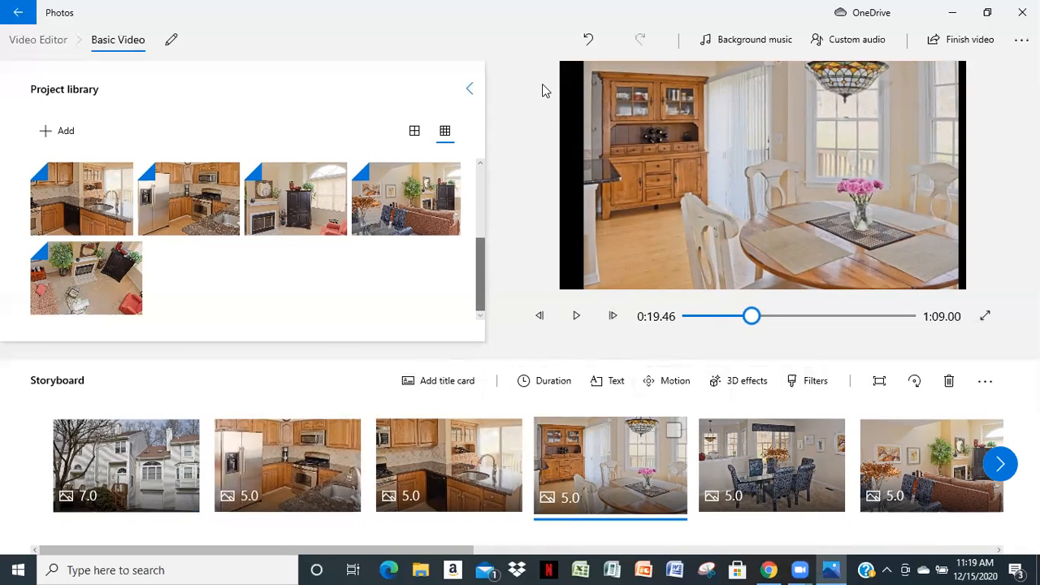
# Export the finished video at High 1080p quality as "Basic Video" into the property's folder on the Desktop
pyautogui.click(962, 41)
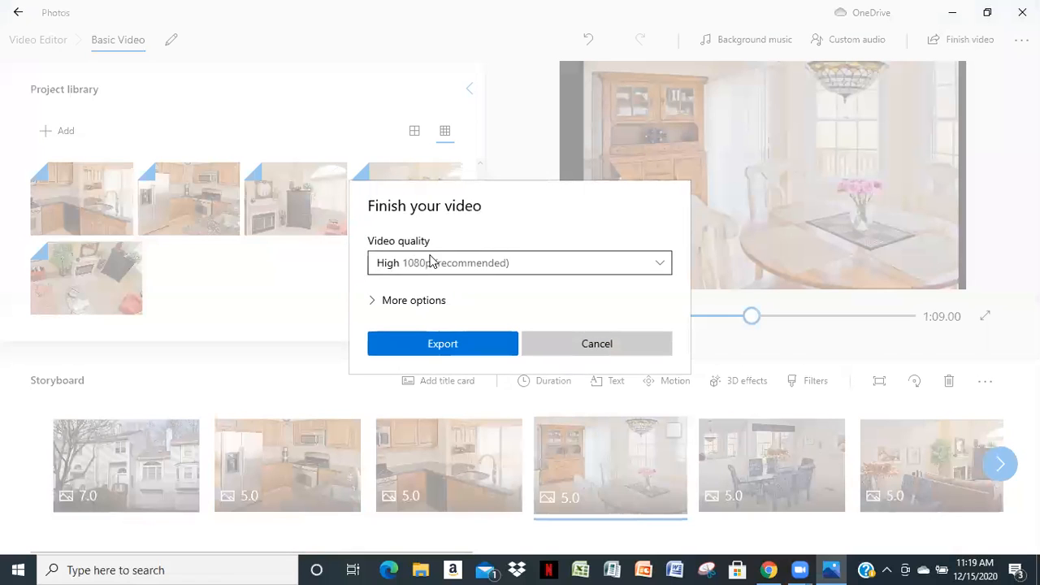
pyautogui.click(435, 344)
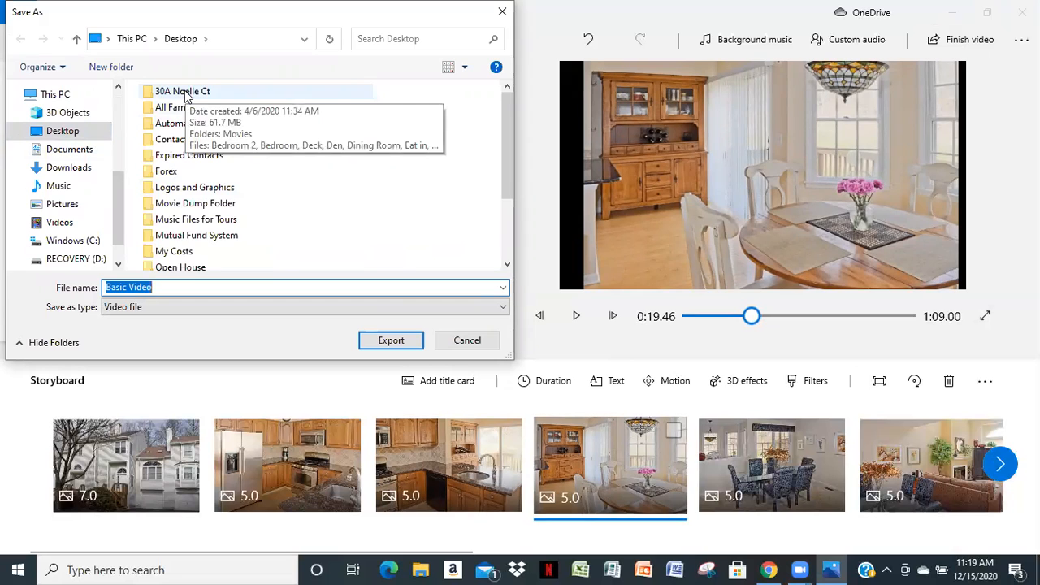
pyautogui.click(186, 95)
pyautogui.doubleClick(186, 96)
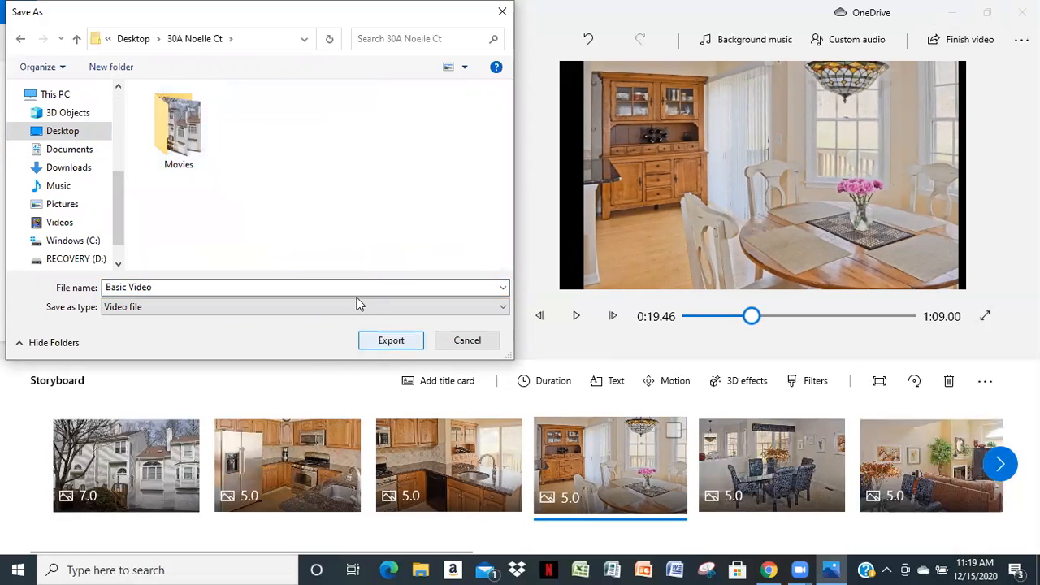
pyautogui.click(383, 342)
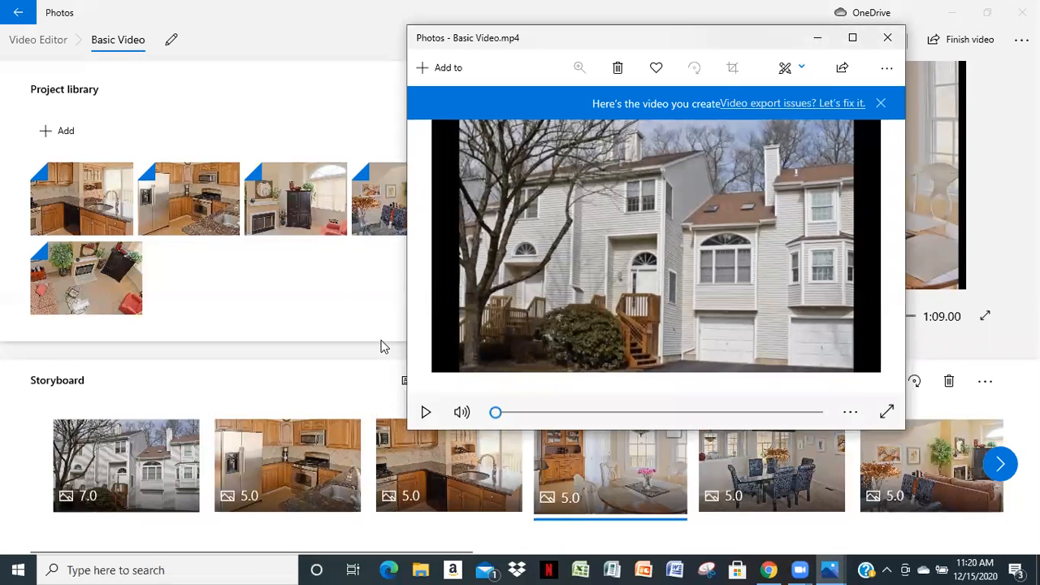
# Play the exported Basic Video.mp4 to review it, dismiss its notification banner, and close the player and the video editor
pyautogui.click(426, 414)
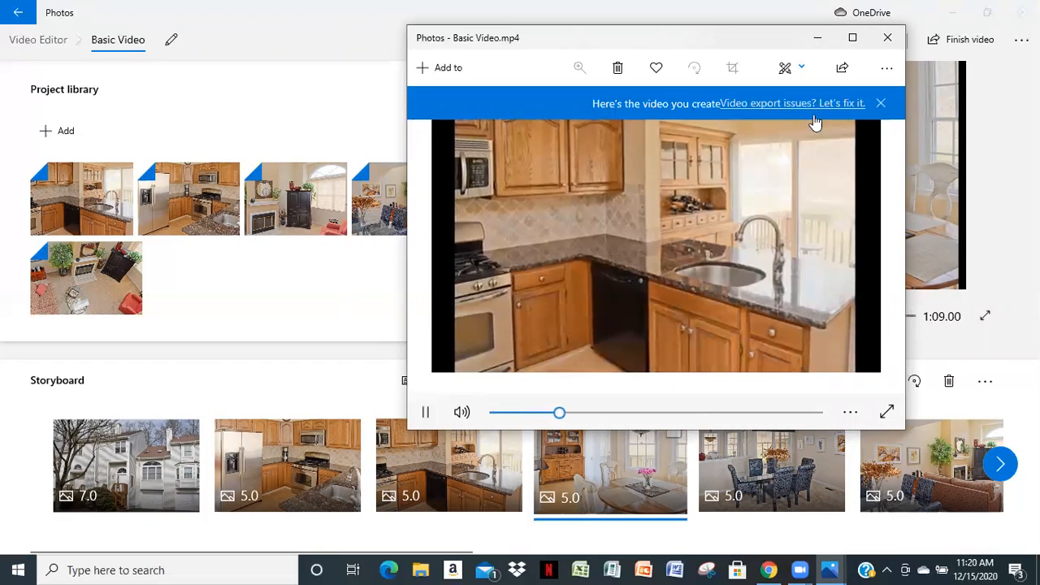
pyautogui.click(881, 104)
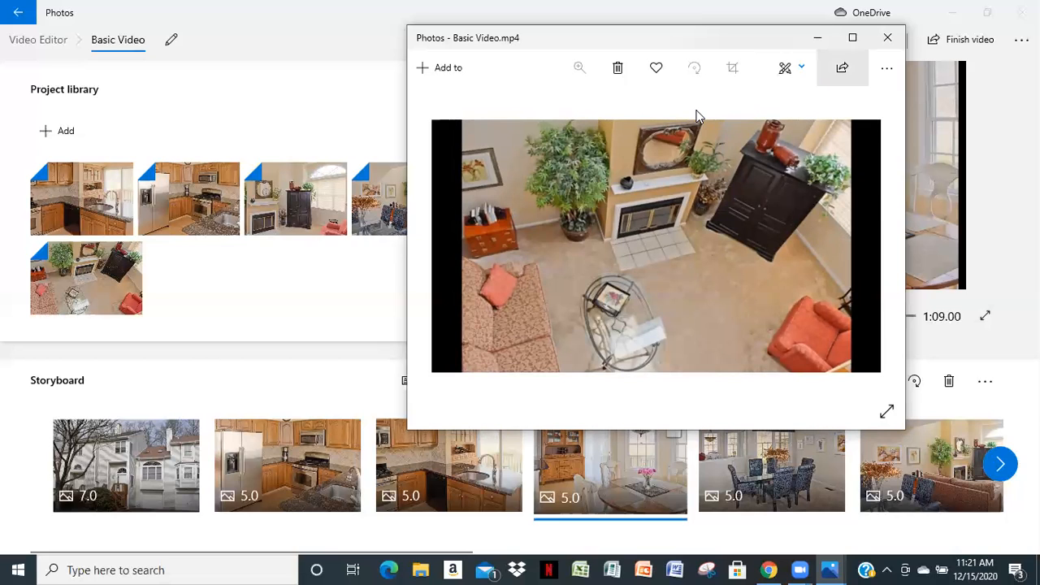
pyautogui.click(887, 38)
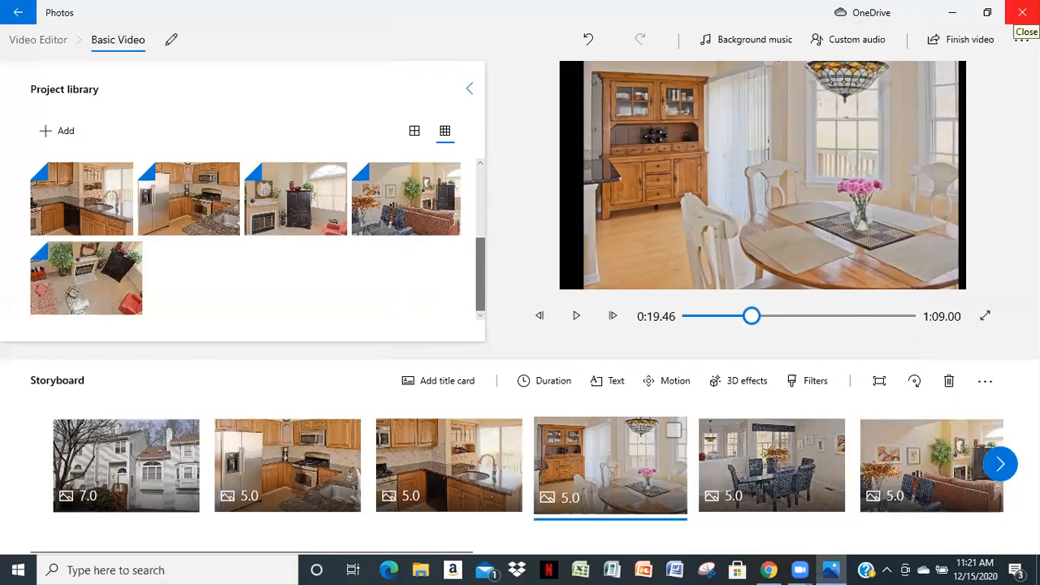
pyautogui.click(1021, 12)
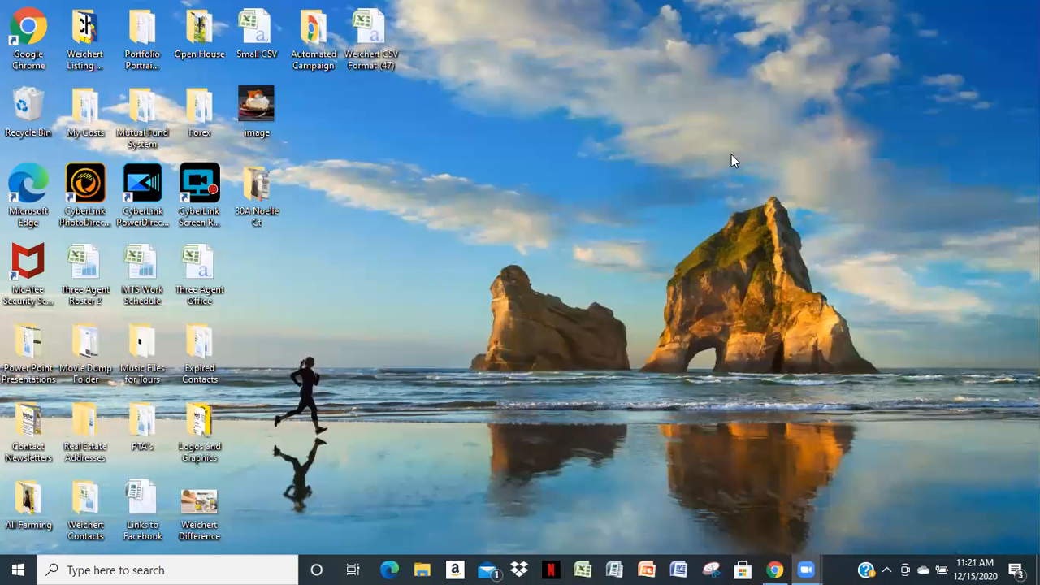